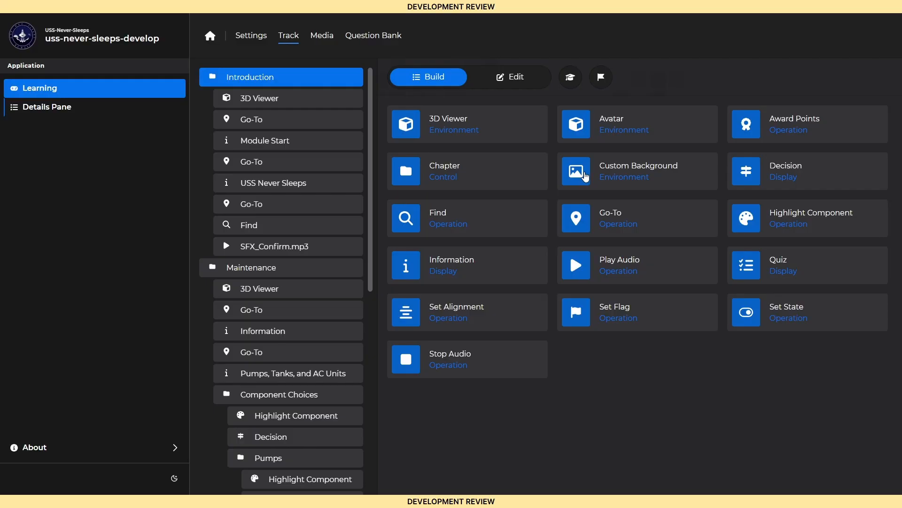
left_click_drag(585, 175, 281, 77)
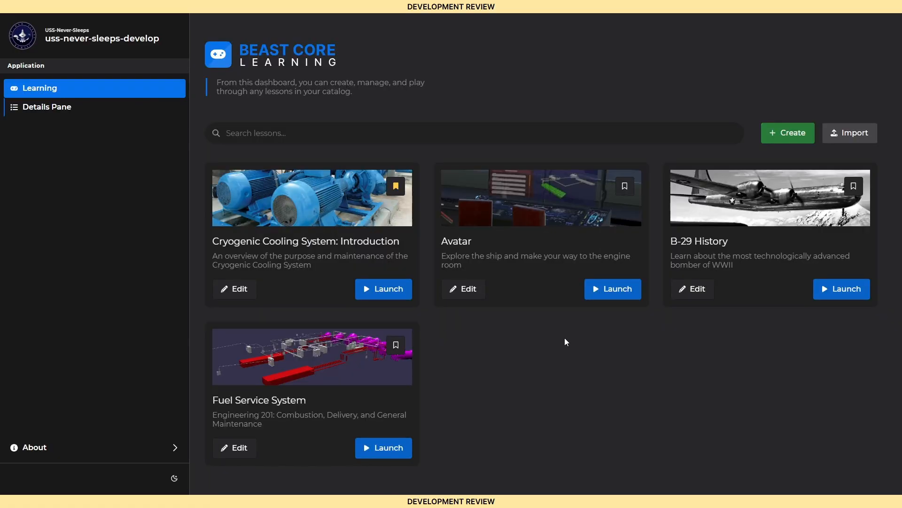
Step: Bookmark the Avatar lesson in the catalog, then remove that bookmark
left_click(619, 193)
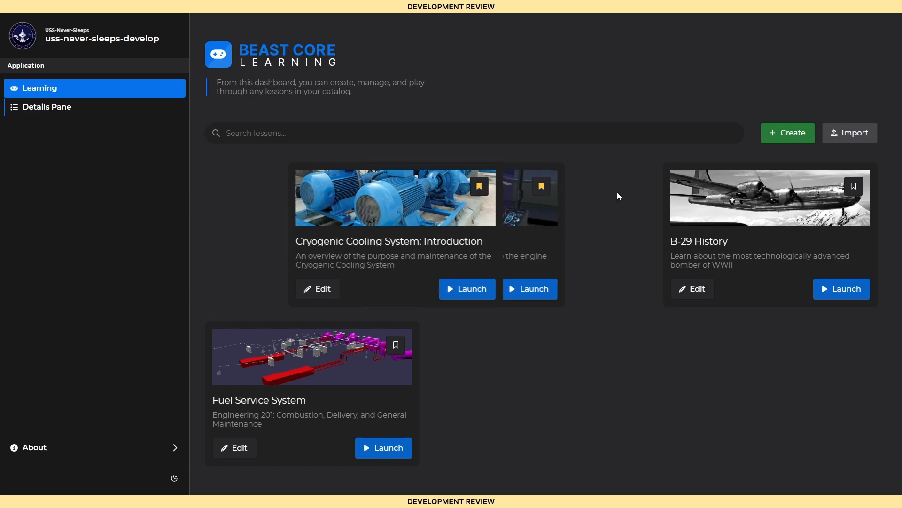
left_click(401, 191)
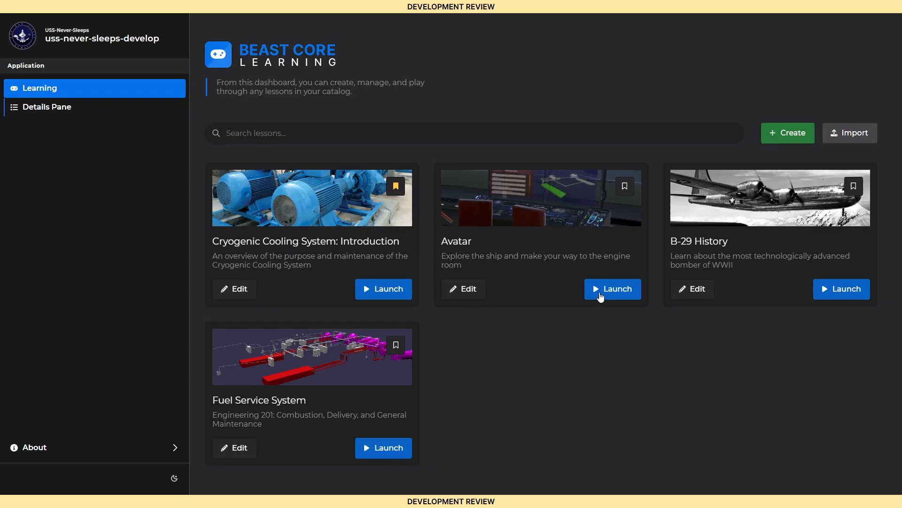
Step: Import the lesson package USSNS Mock Course.zip into the catalog and stay on the dashboard
left_click(838, 138)
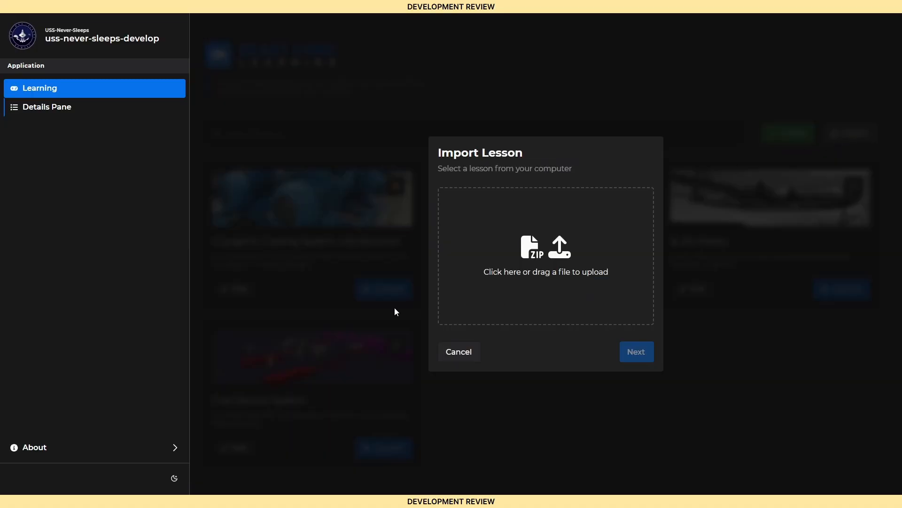
left_click_drag(188, 244, 489, 265)
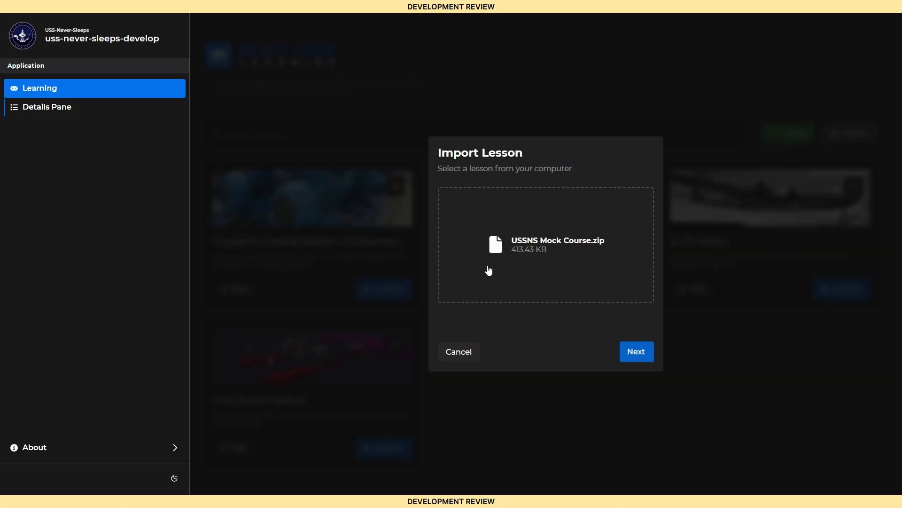
left_click(630, 356)
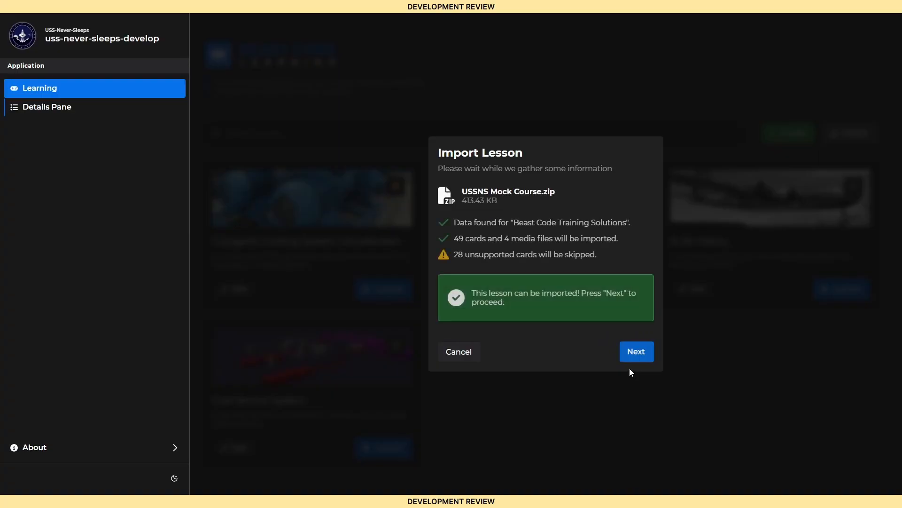
left_click(631, 357)
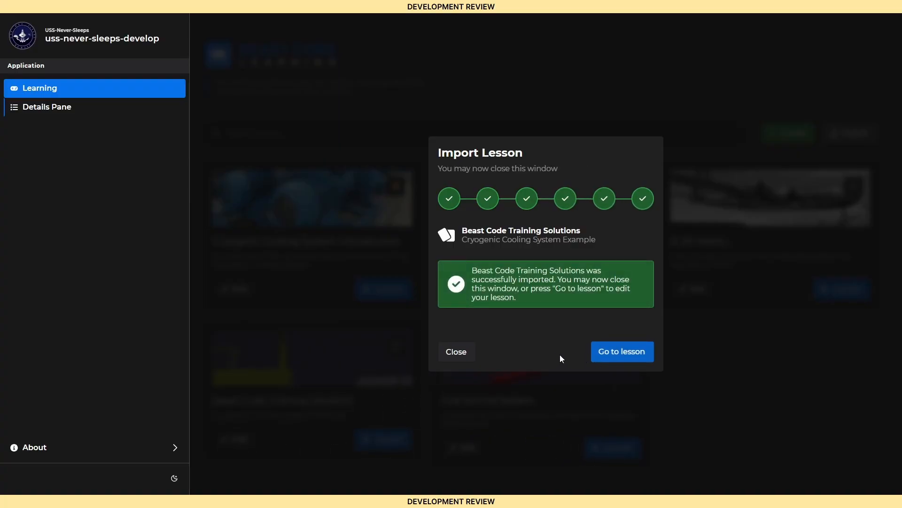
left_click(469, 356)
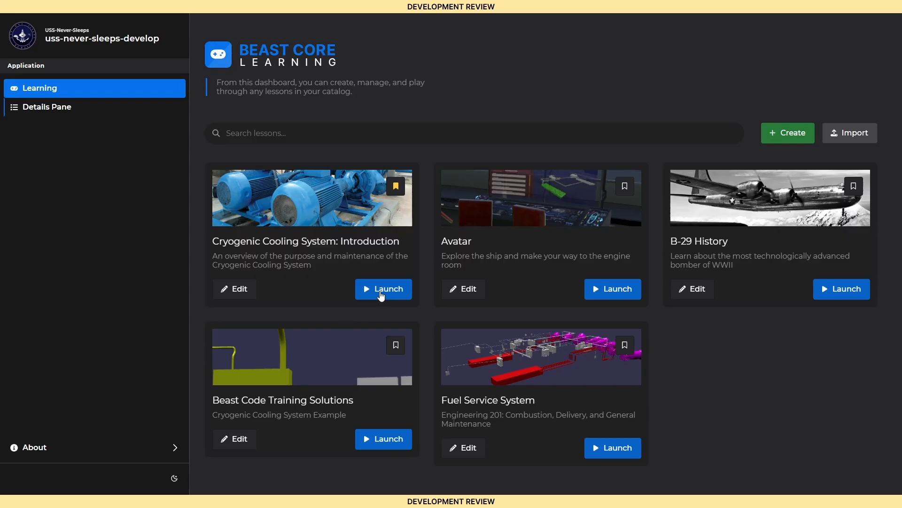
Step: Launch the Cryogenic Cooling System: Introduction lesson, look through its glossary and documents, and resume the lesson
left_click(382, 294)
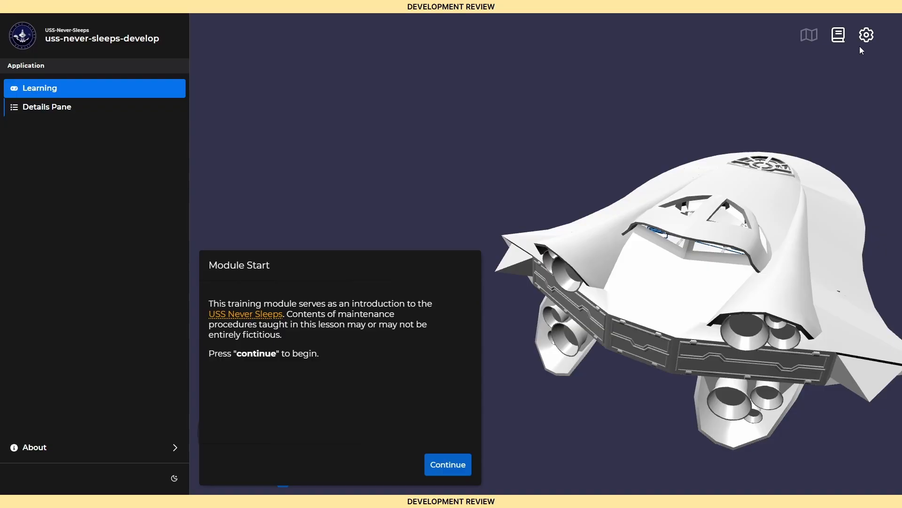
left_click(868, 37)
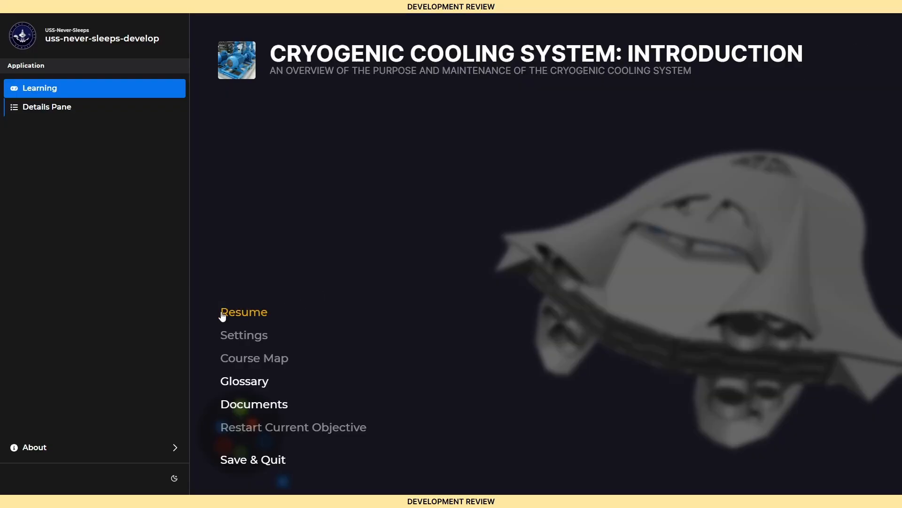
left_click(240, 384)
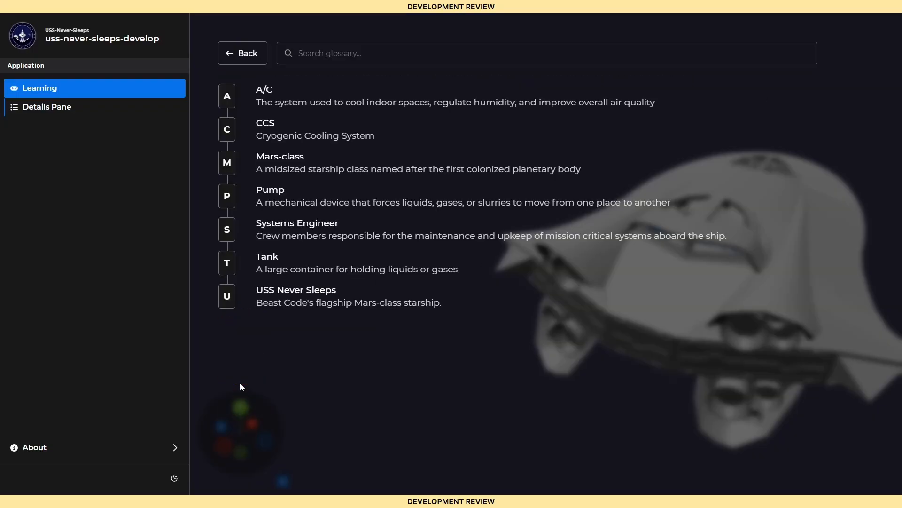
left_click(253, 57)
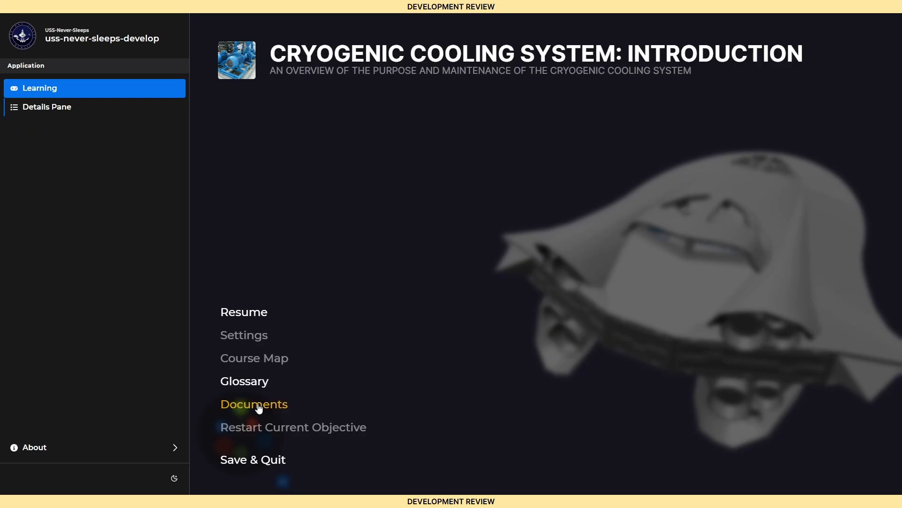
left_click(258, 406)
left_click(249, 55)
left_click(253, 312)
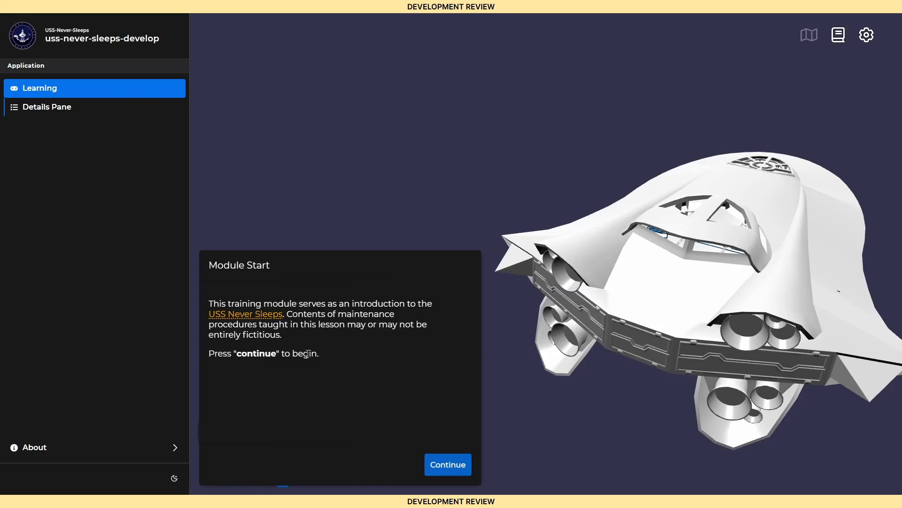
Step: Go through the lesson's introduction pages, explore the ship's exterior, and select the USS Never Sleeps to complete the objective
left_click(447, 467)
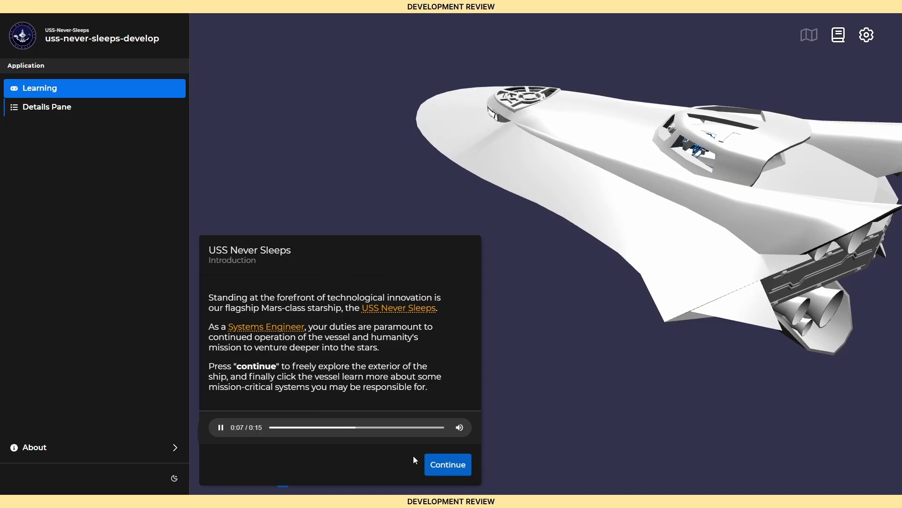
left_click(440, 465)
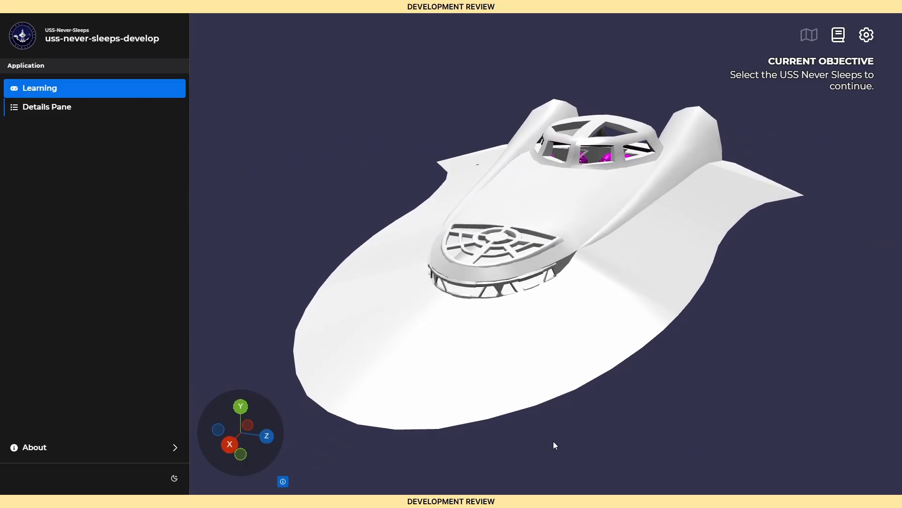
left_click_drag(553, 441, 774, 430)
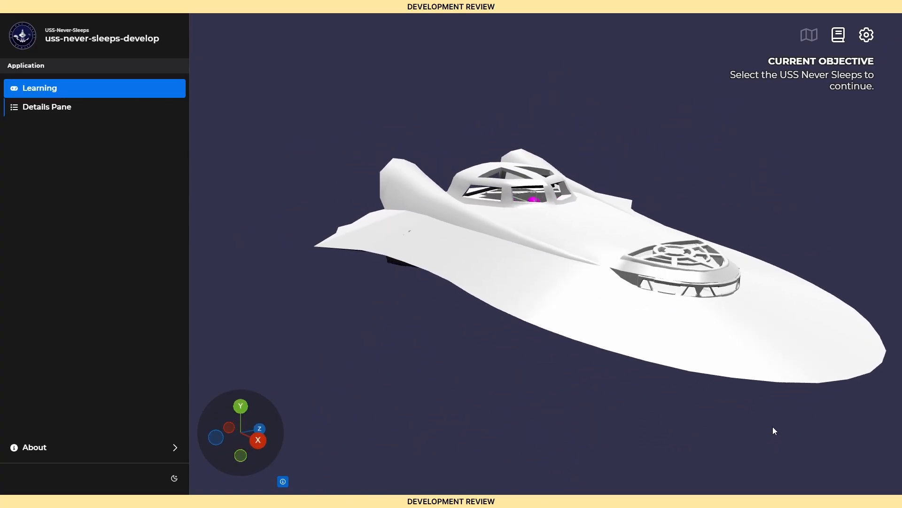
scroll(775, 427, "down", 5)
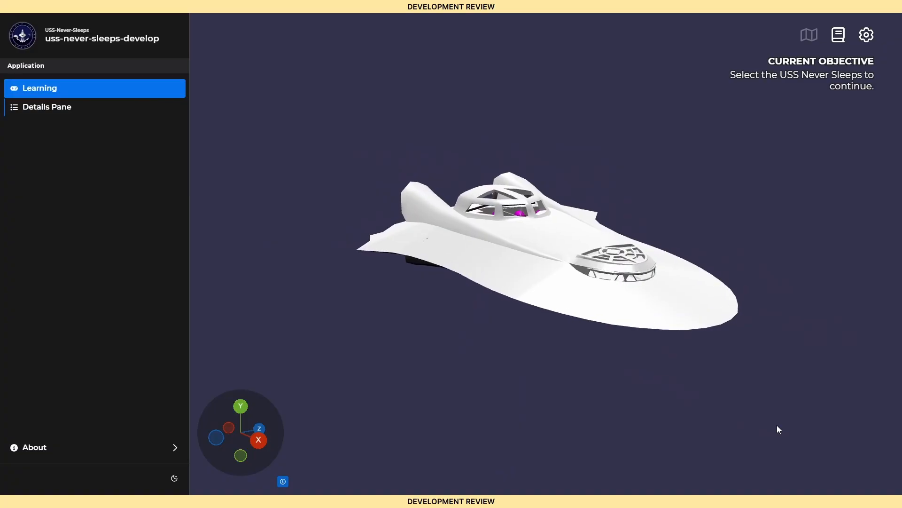
scroll(777, 427, "up", 3)
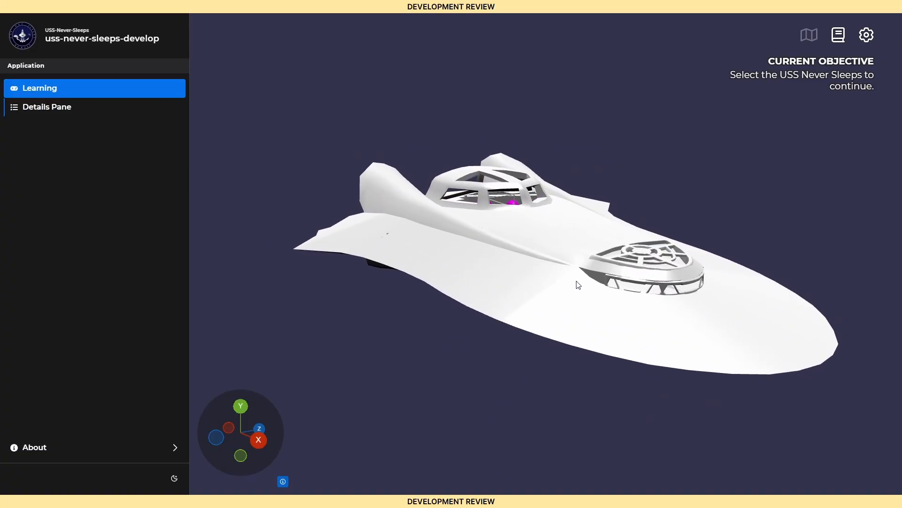
left_click(551, 257)
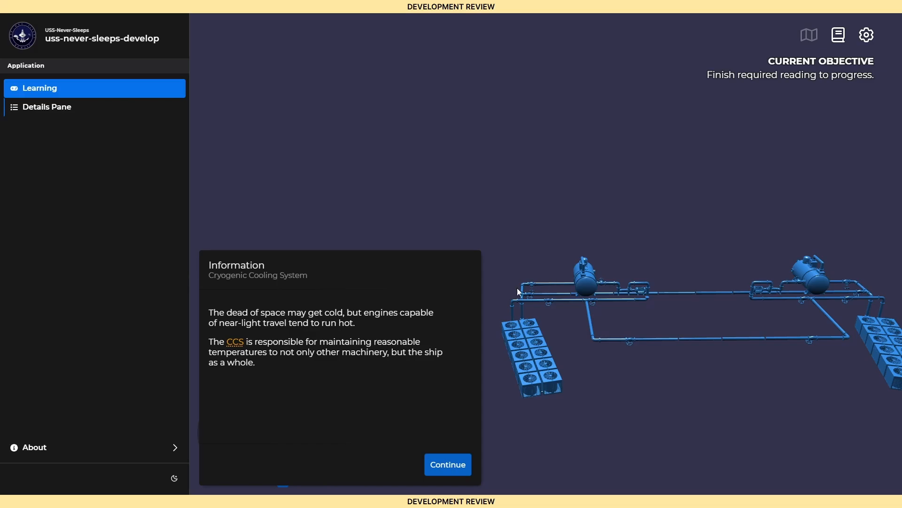
Step: Proceed through the Cryogenic Cooling System overview pages and complete the AC Units component information
left_click(445, 475)
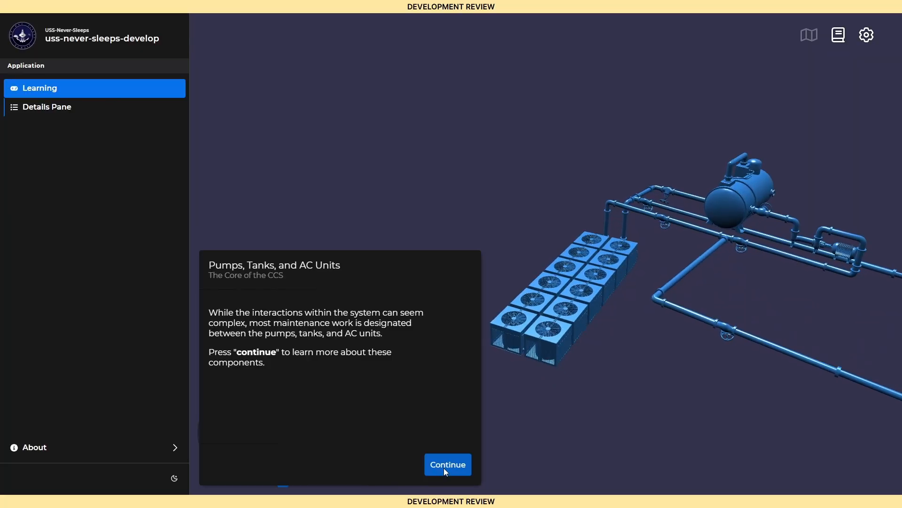
left_click(445, 471)
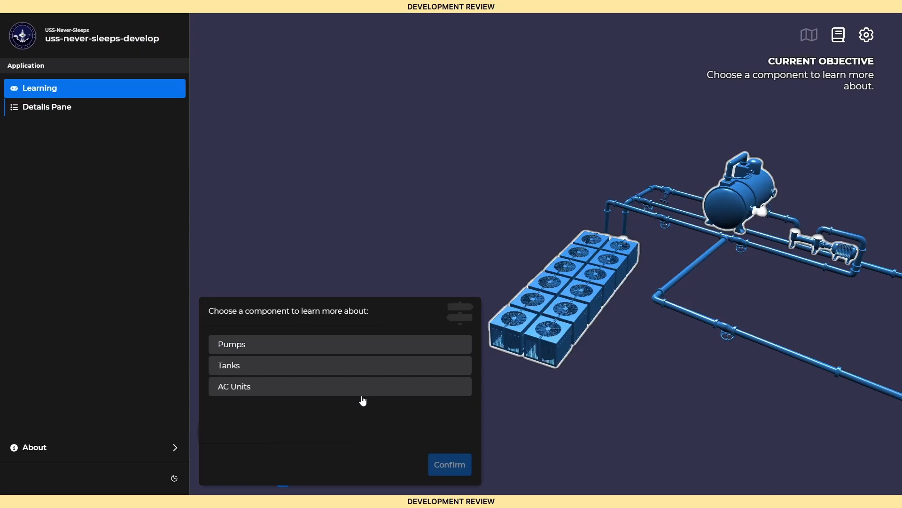
left_click(363, 392)
left_click(452, 471)
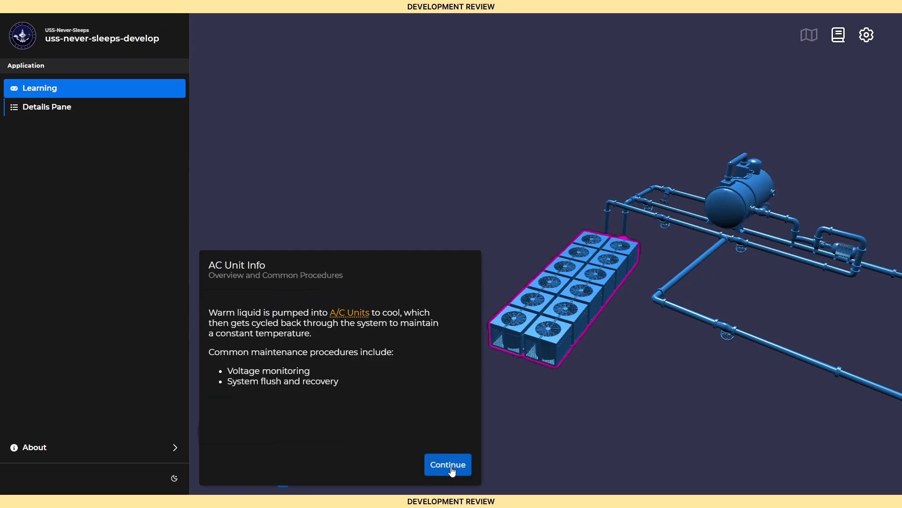
left_click(452, 471)
Step: Choose Tanks as the component to learn about and complete its information page
left_click(368, 370)
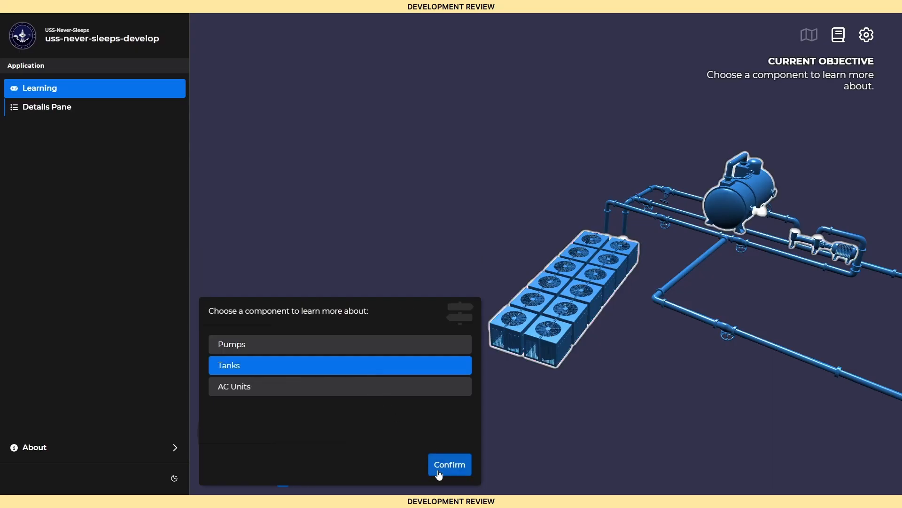
left_click(446, 471)
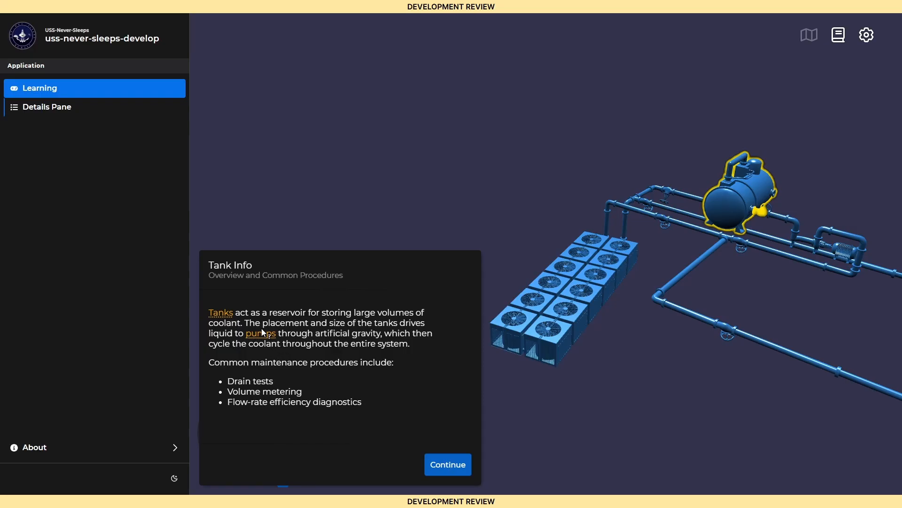
mouse_move(262, 332)
left_click(434, 464)
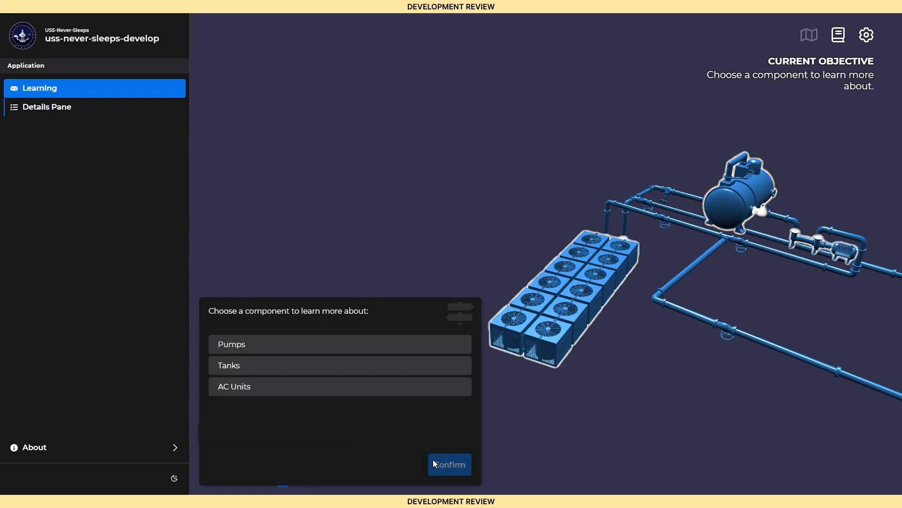
Step: Choose Pumps as the component to learn about and complete both of its information pages
left_click(374, 351)
left_click(441, 466)
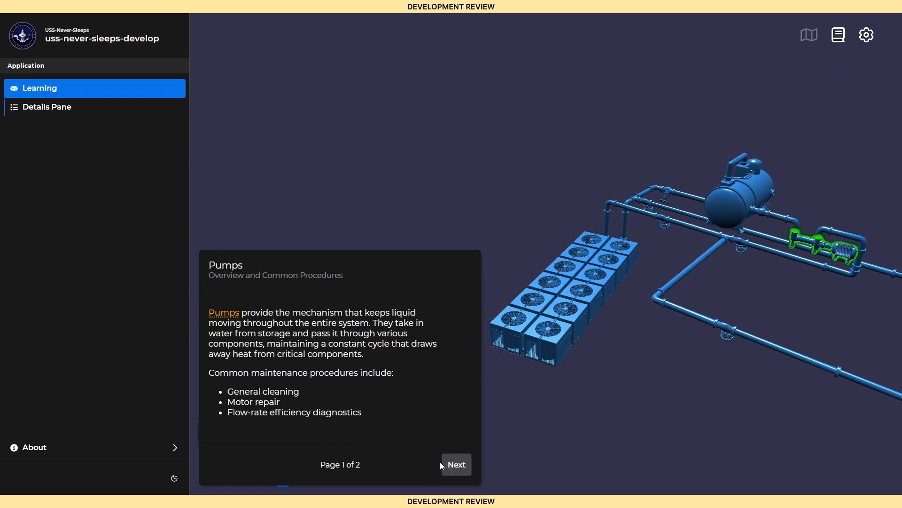
left_click(450, 466)
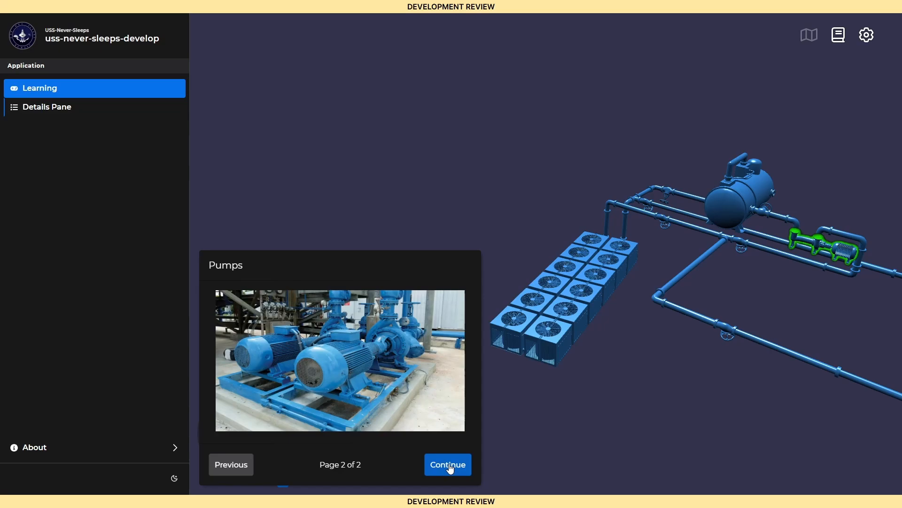
left_click(449, 466)
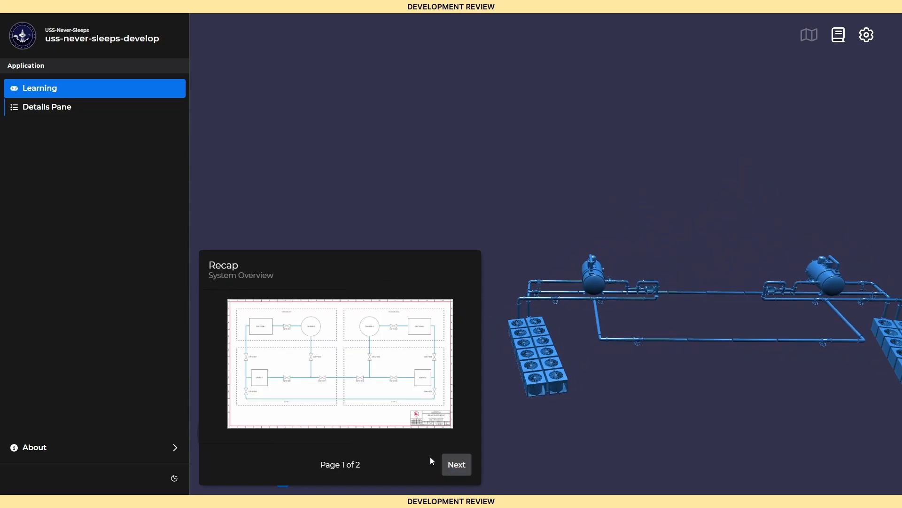
Step: Complete the two Recap pages and start the Cryogenic Cooling System: Knowledge Check quiz
left_click(450, 469)
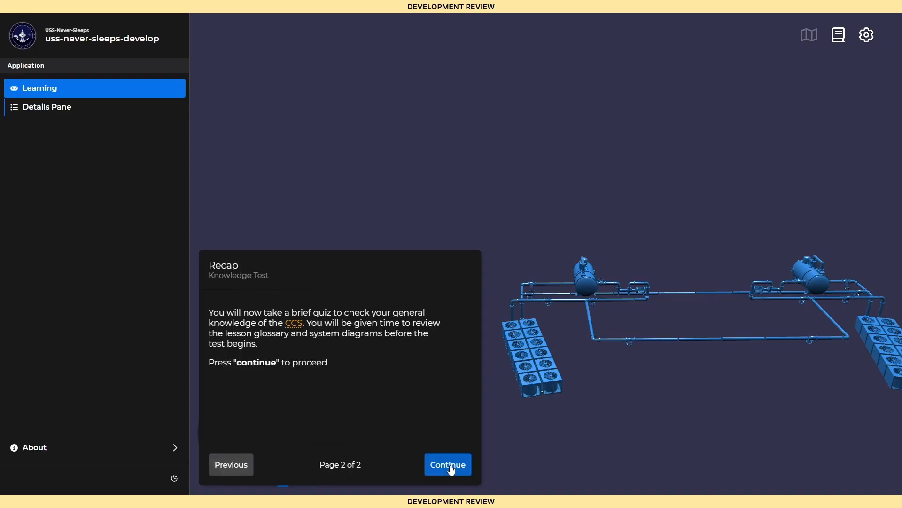
left_click(450, 466)
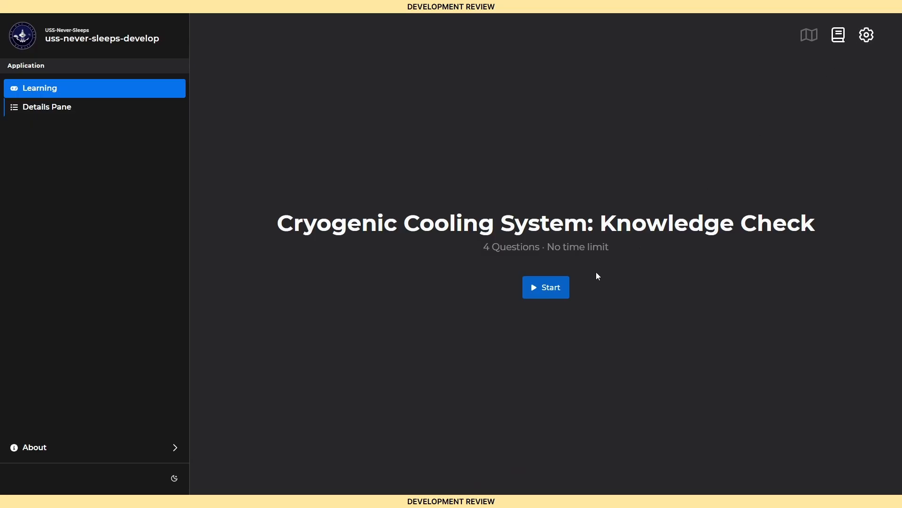
left_click(551, 291)
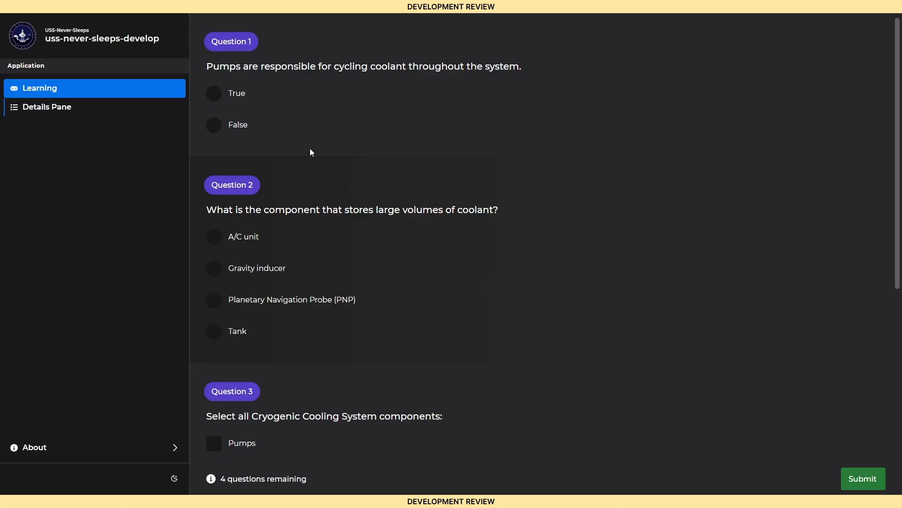
Step: Answer the quiz with True, Tank, Pumps and Tanks, and True for Questions 1 to 4, and submit it
left_click(237, 99)
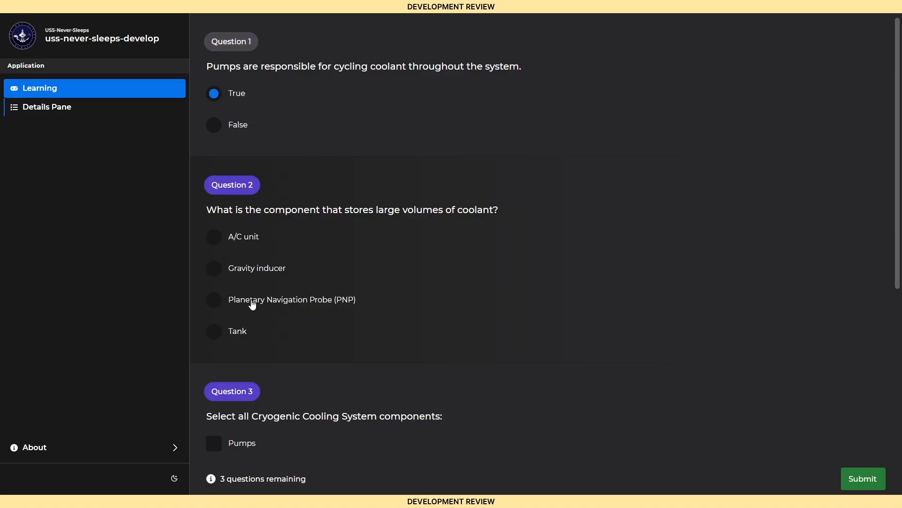
left_click(237, 333)
scroll(382, 318, "down", 4)
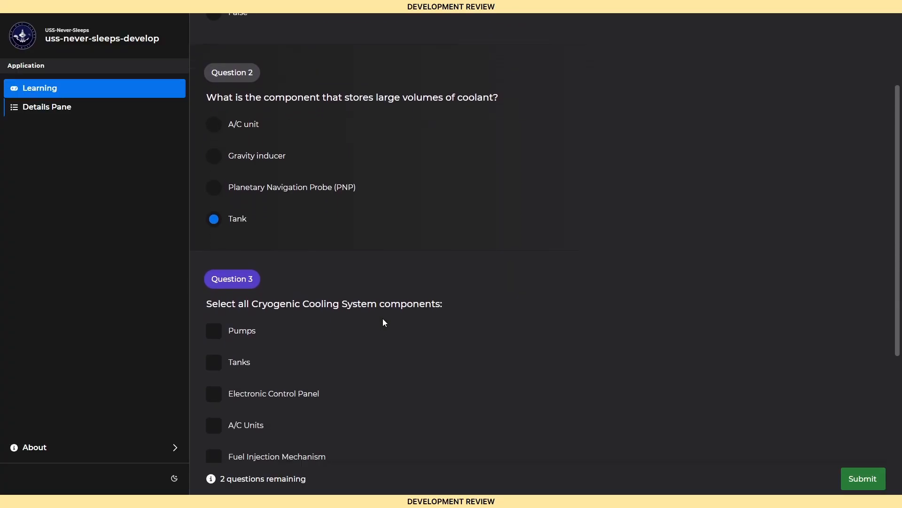
left_click(239, 256)
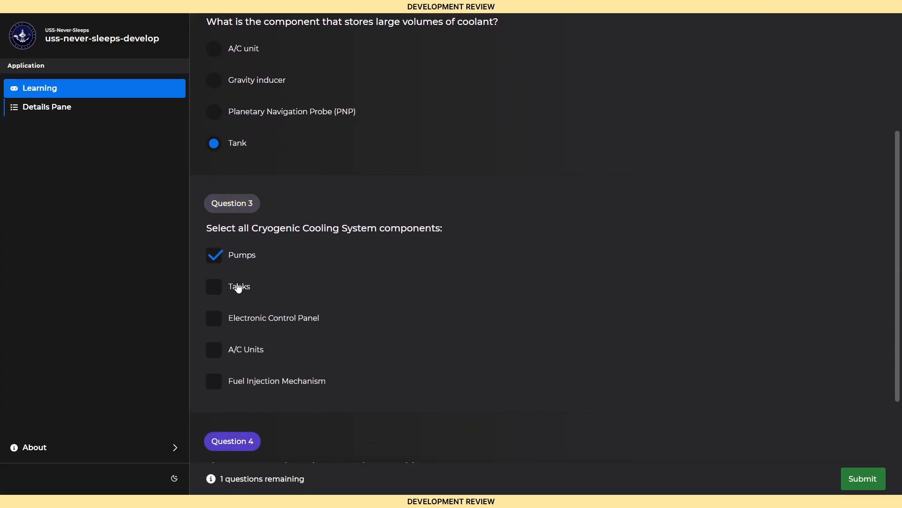
left_click(239, 287)
scroll(322, 361, "down", 2)
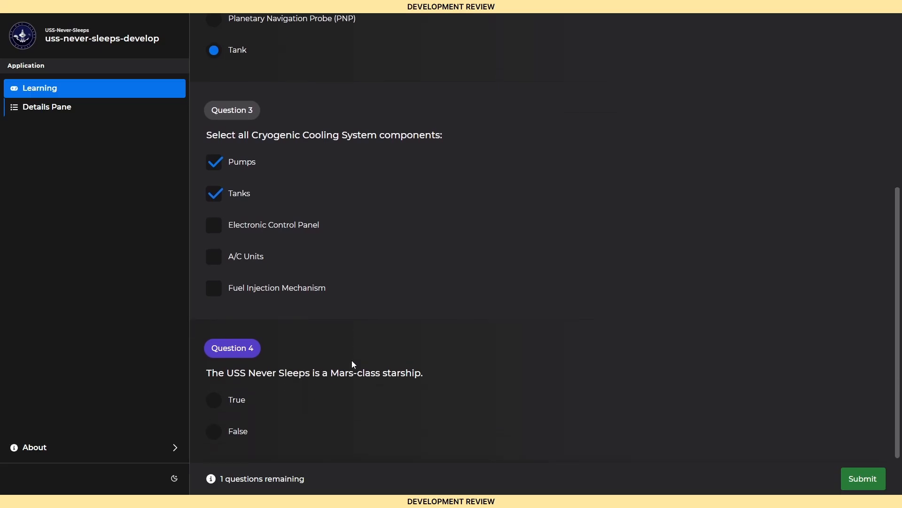
left_click(239, 400)
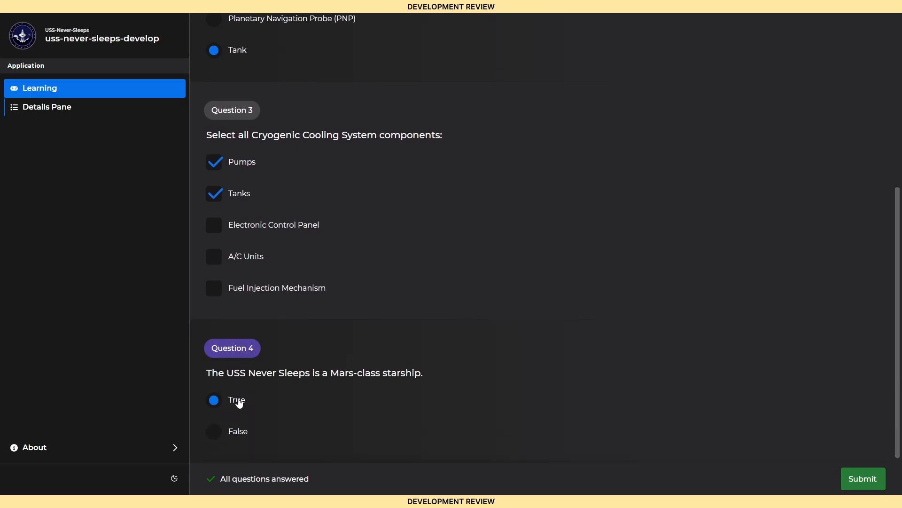
left_click(850, 479)
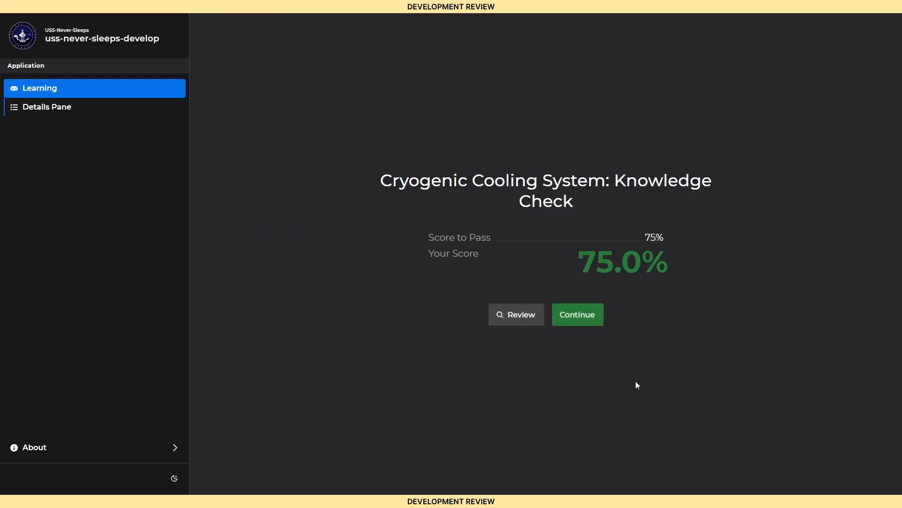
Step: Review the graded quiz answers, comparing the chosen and correct responses for Question 3
left_click(514, 316)
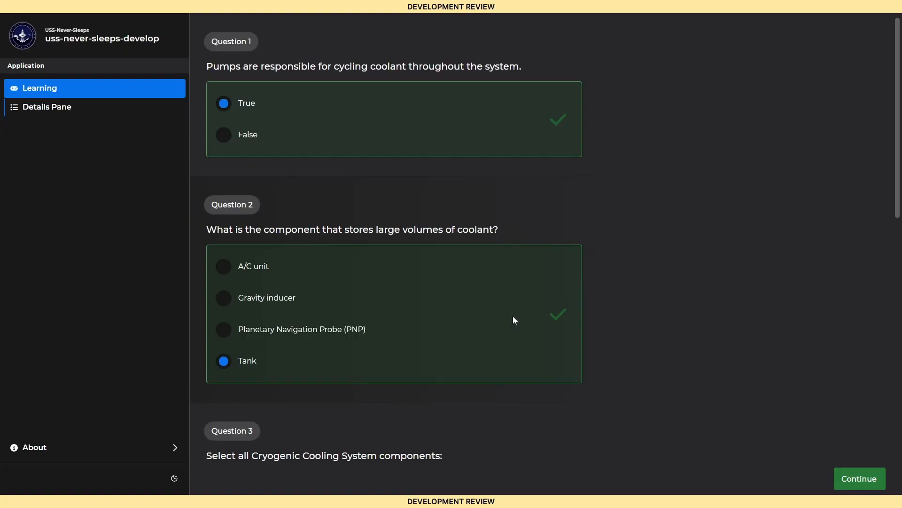
scroll(629, 249, "down", 5)
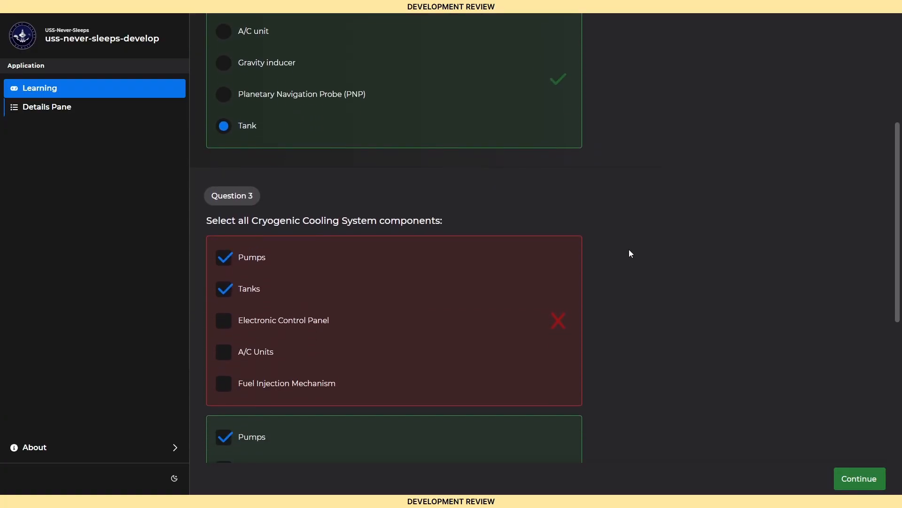
scroll(630, 253, "down", 2)
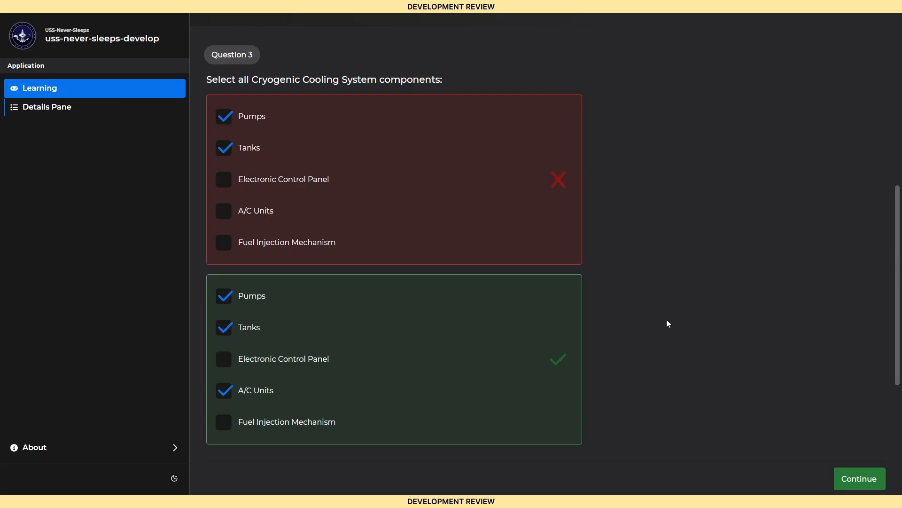
Step: Leave the quiz review, complete the lesson's Conclusion page, and return to the dashboard
left_click(850, 480)
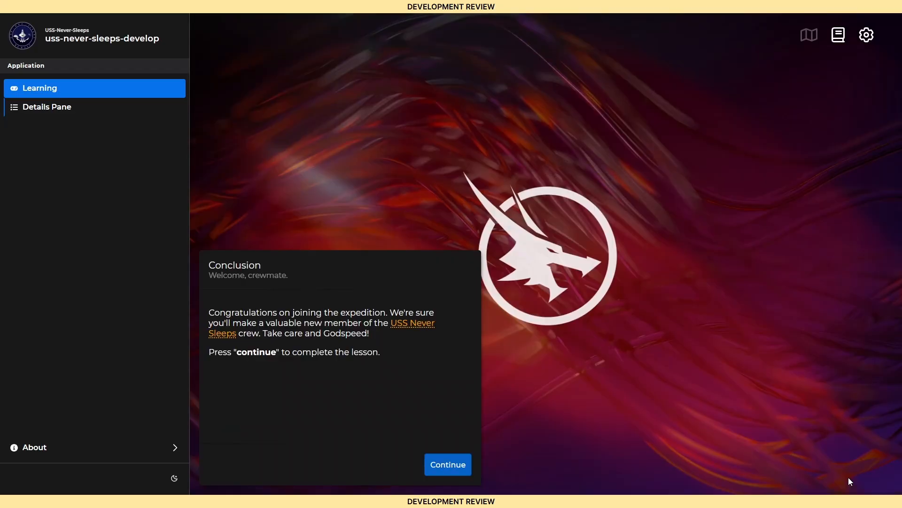
left_click(460, 466)
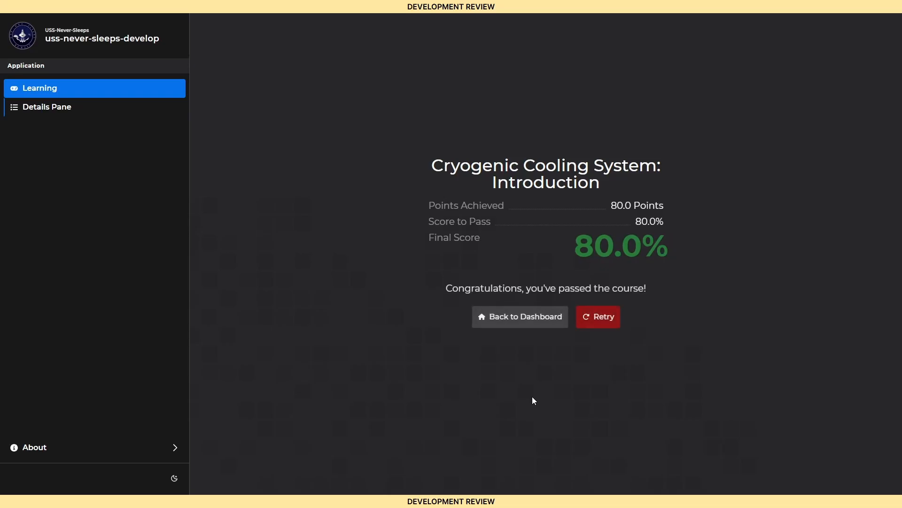
left_click(528, 326)
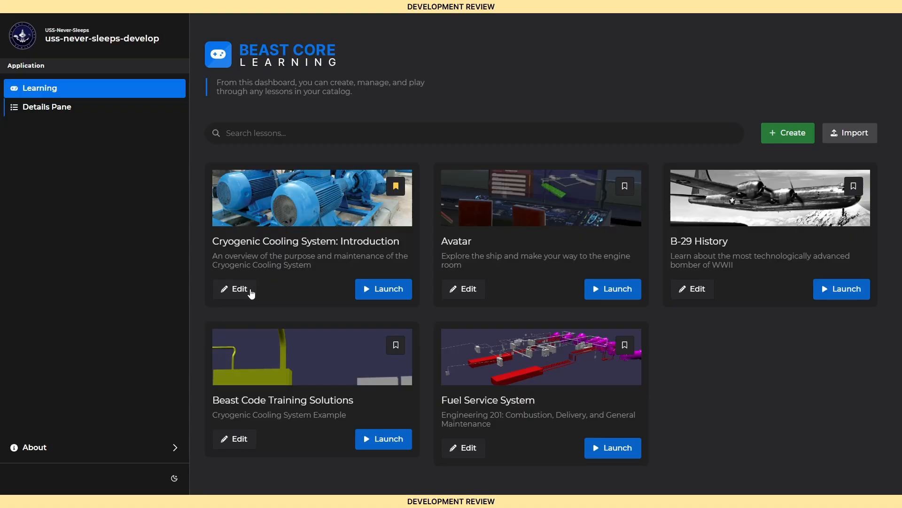
Step: Open the Cryogenic Cooling System: Introduction lesson for editing and examine its General, Glossary, Grading and Flags settings
left_click(251, 291)
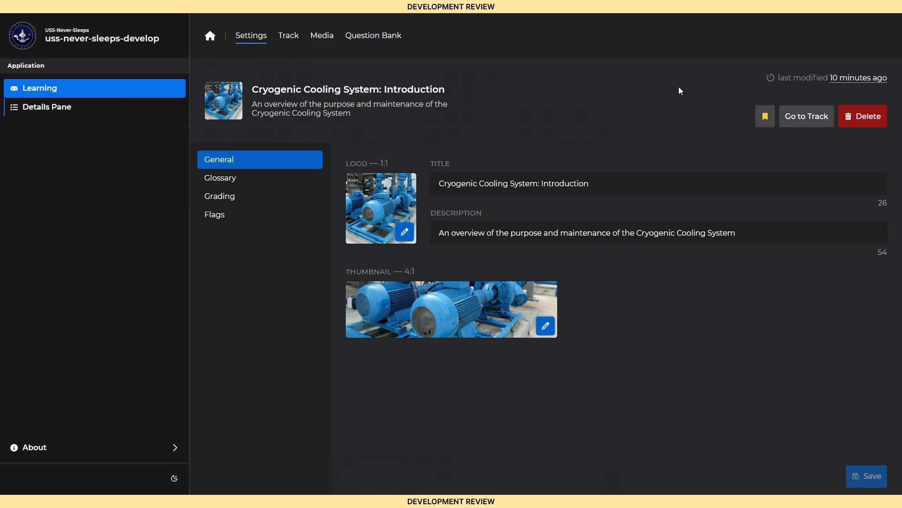
mouse_move(839, 83)
left_click(270, 182)
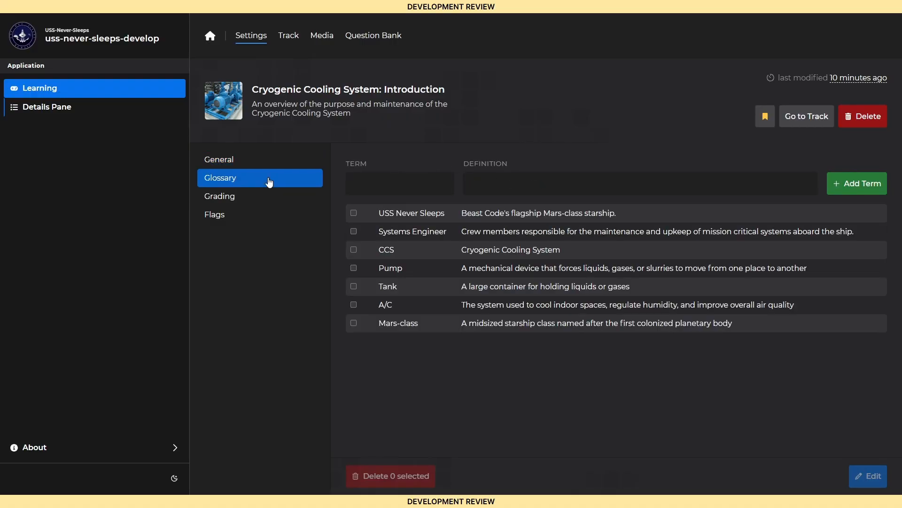
left_click(277, 201)
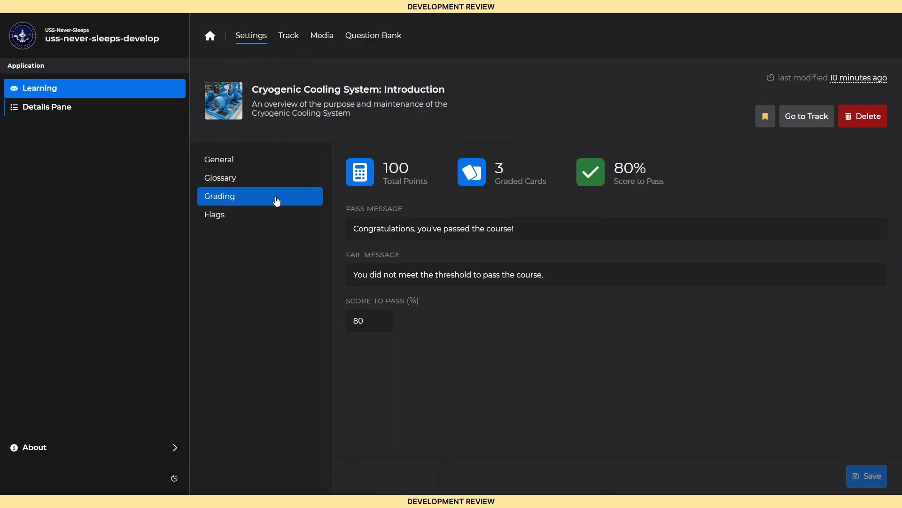
left_click(270, 221)
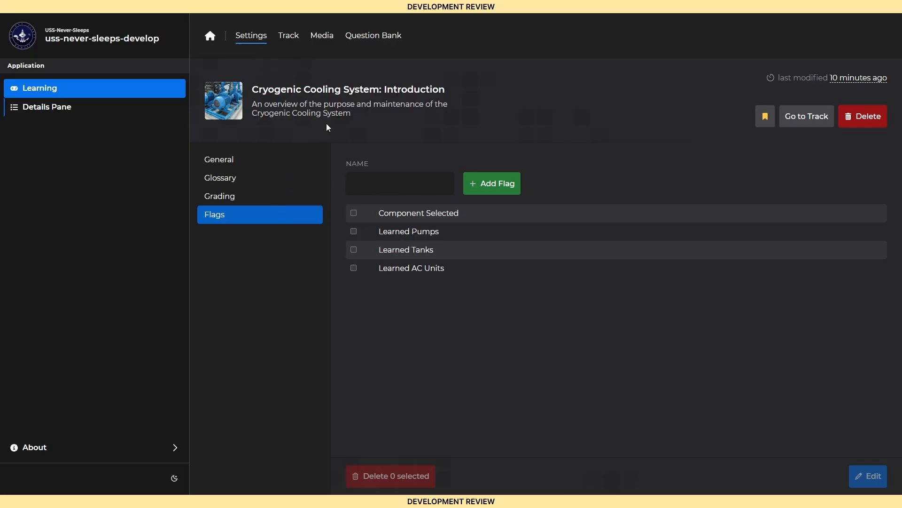
Step: Add a Custom Background card above the Introduction chapter in the lesson track and open its settings
left_click(288, 37)
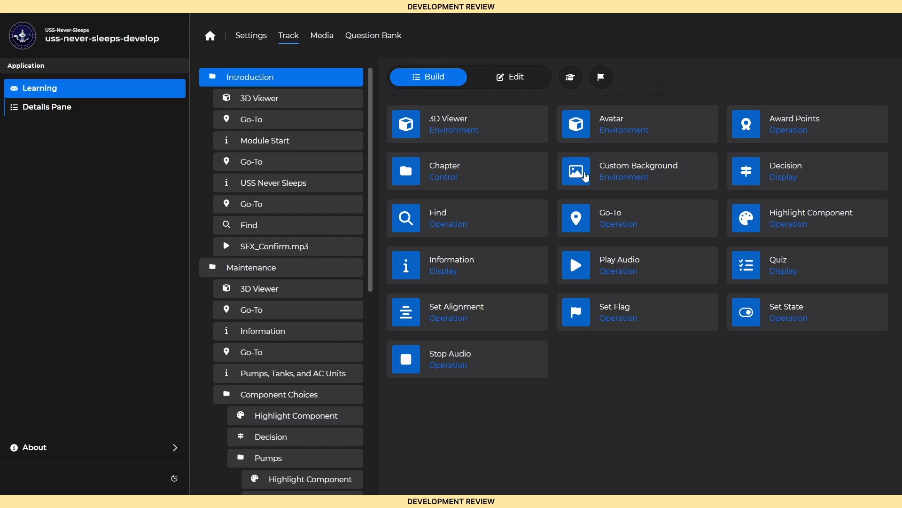
left_click_drag(585, 175, 280, 78)
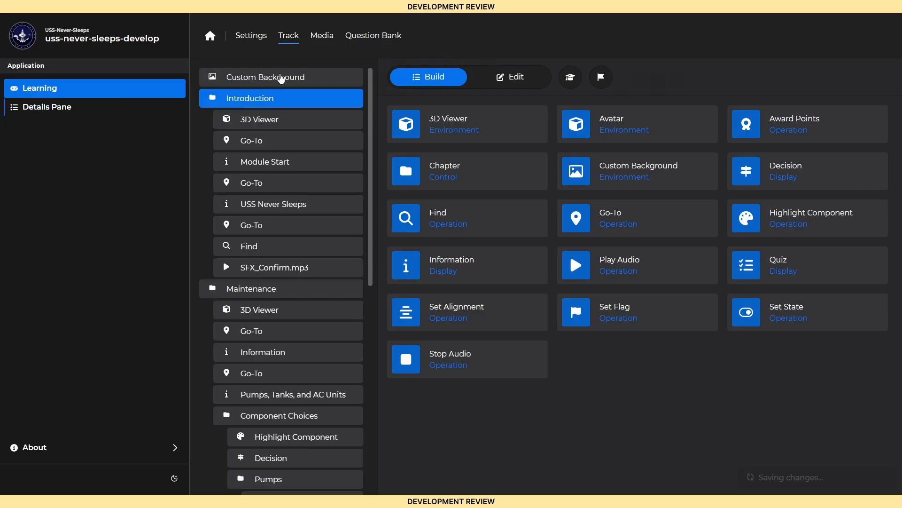
left_click(281, 78)
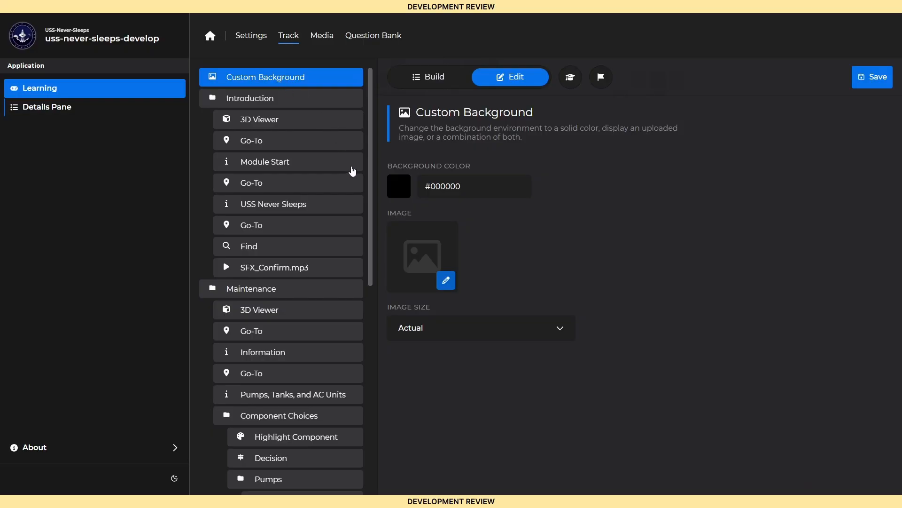
Step: Set the Custom Background image to b-29.jpg with the Cover image size, and save the card
left_click(411, 249)
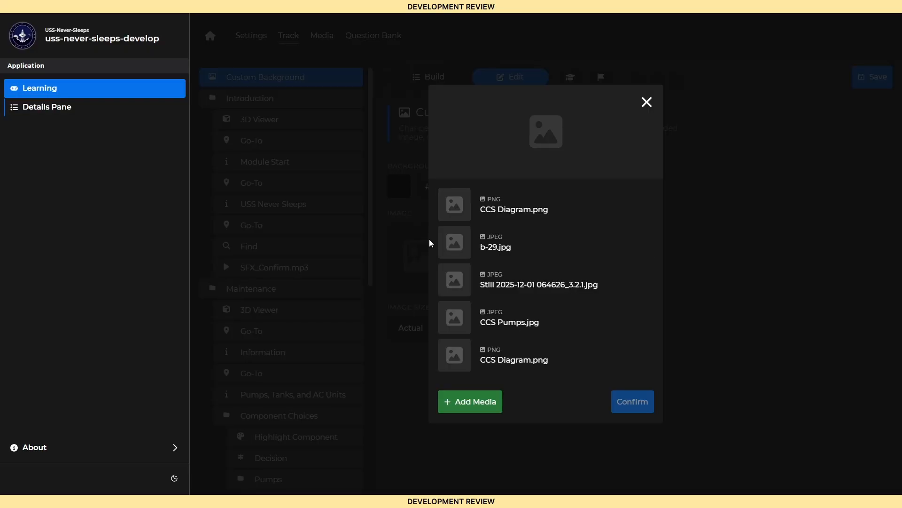
left_click(482, 246)
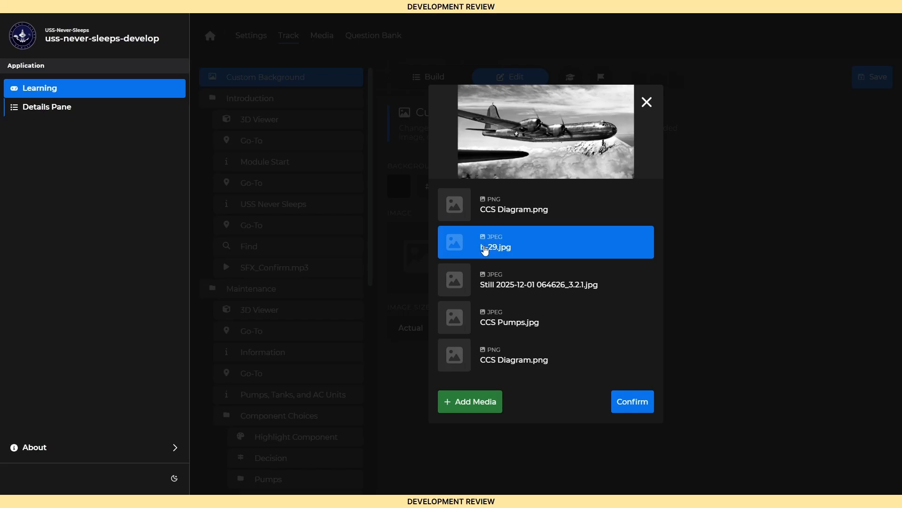
left_click(623, 402)
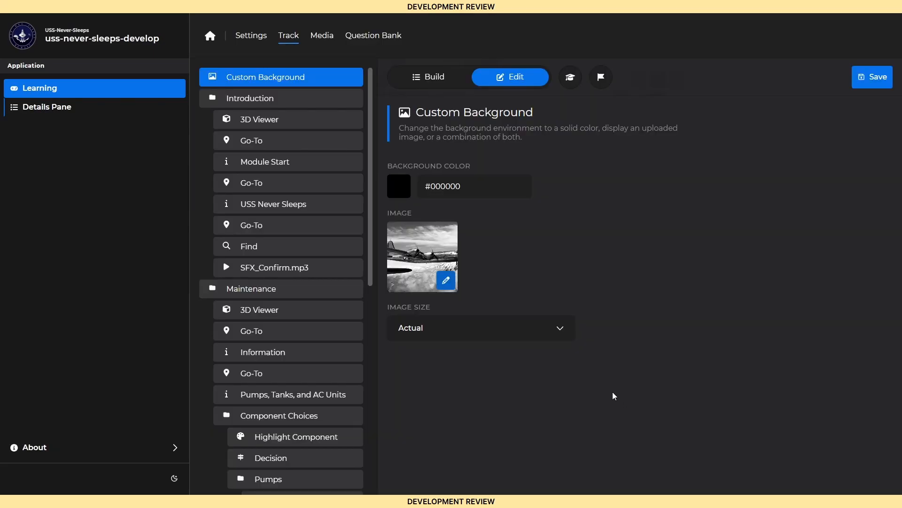
left_click(526, 337)
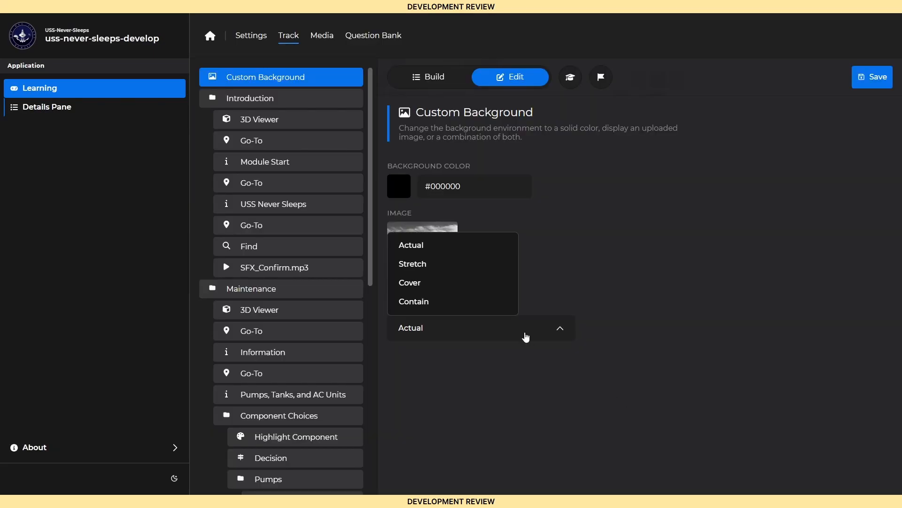
left_click(455, 288)
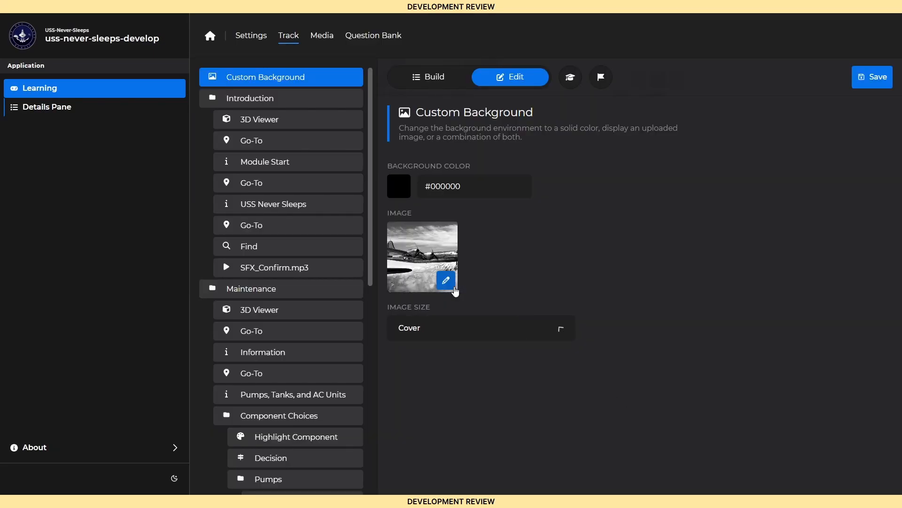
left_click(861, 86)
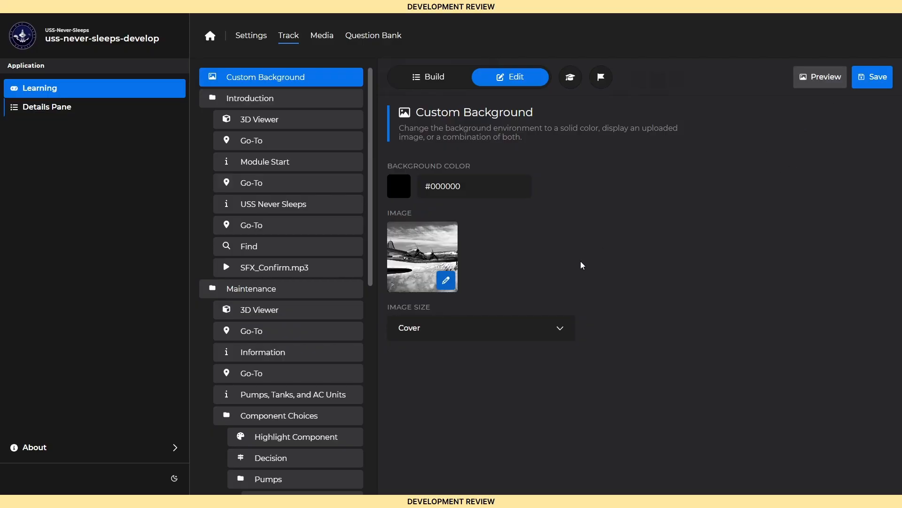
Step: Examine the Introduction chapter's 3D Viewer card and its first Go-To card, comparing the Component, Space and Position target types
left_click(281, 125)
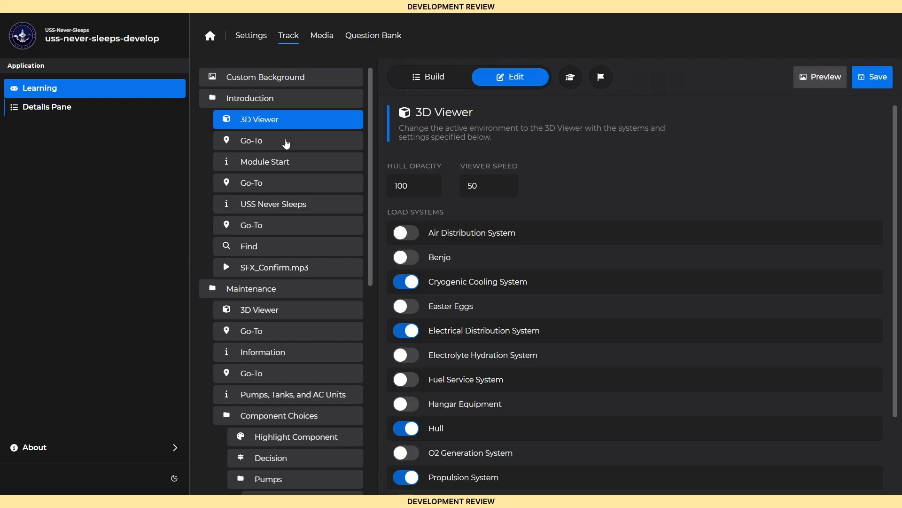
left_click(286, 144)
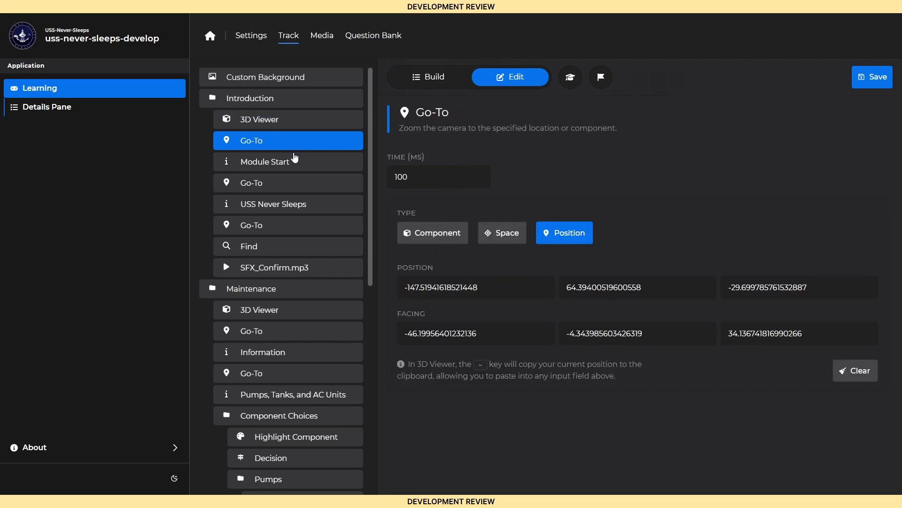
left_click(449, 240)
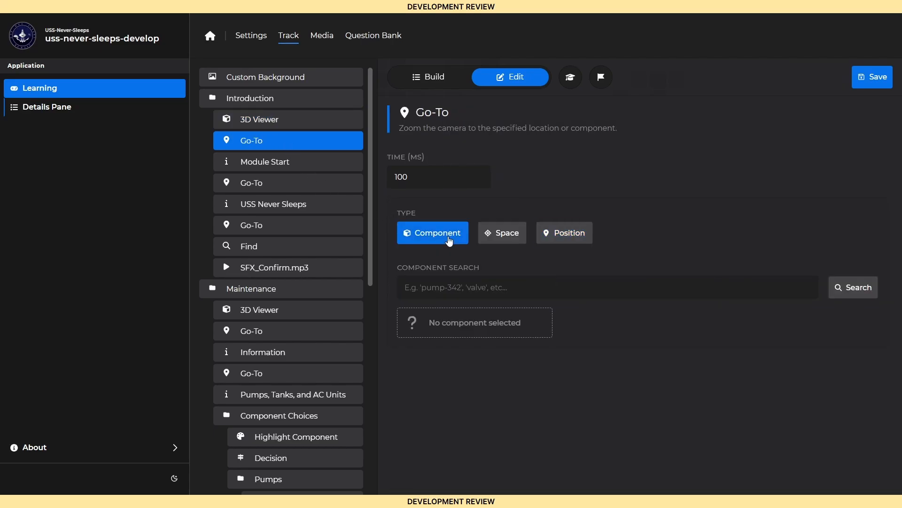
left_click(495, 241)
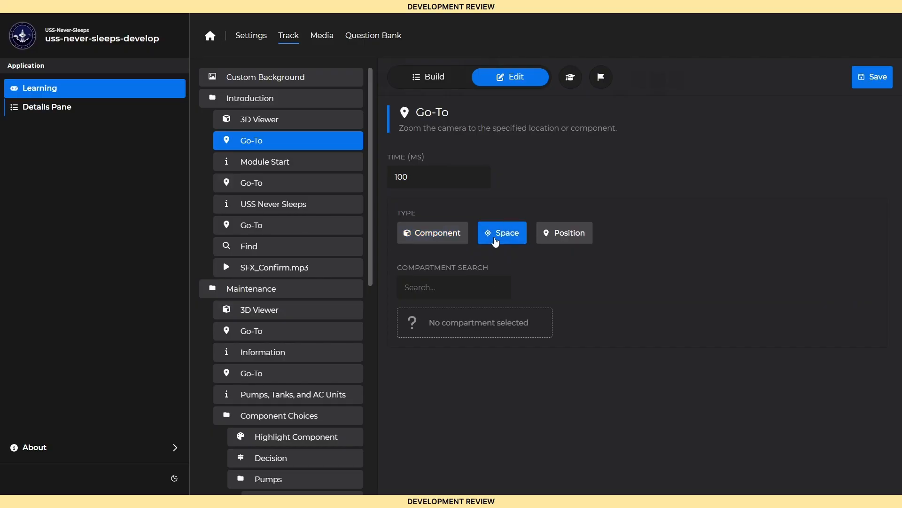
left_click(552, 243)
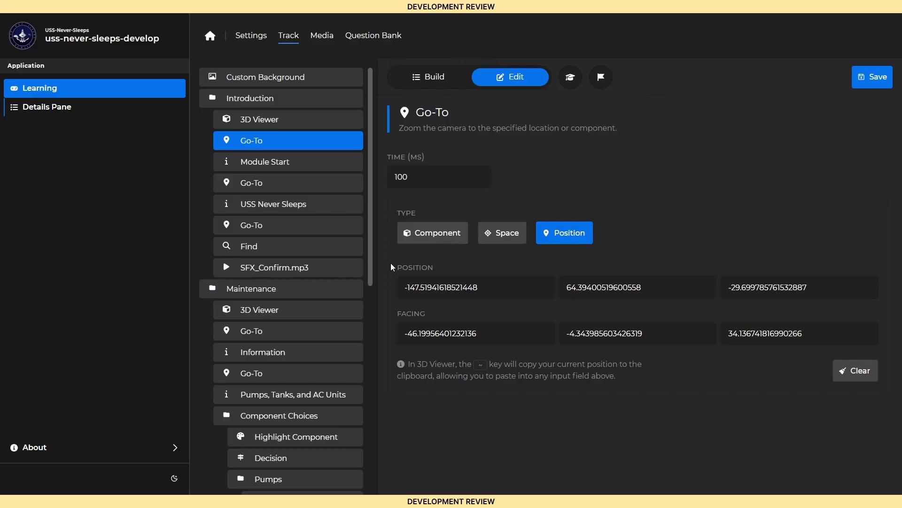
Step: Inspect the Find and SFX_Confirm.mp3 cards, trying audio channels 2 and 3 before returning to channel 1
left_click(287, 252)
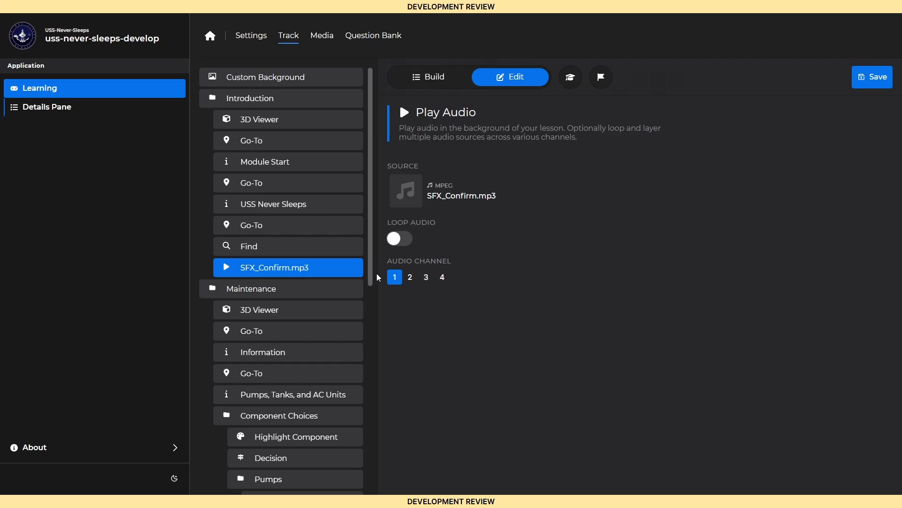
left_click(410, 277)
left_click(426, 278)
left_click(394, 278)
Step: Examine the Decision card, the Pumps chapter's conditions and the Pumps information card under Component Choices
scroll(297, 264, "down", 5)
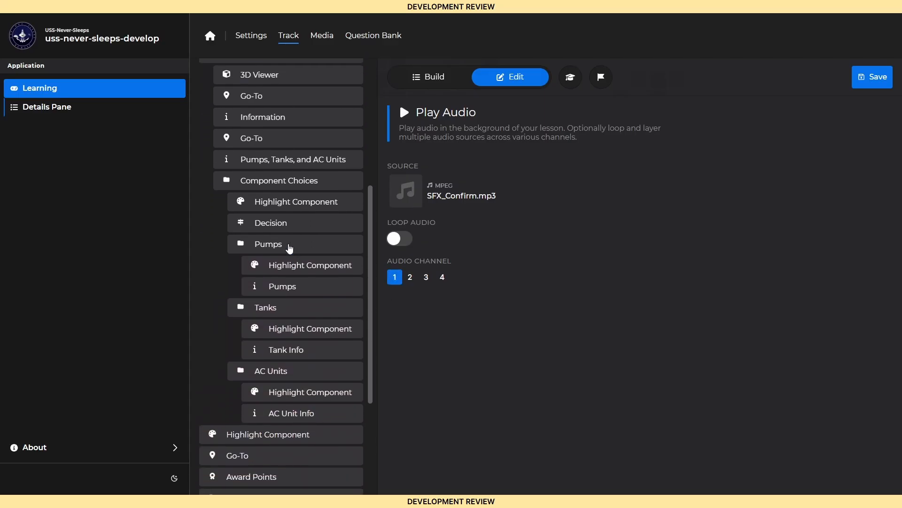
left_click(283, 225)
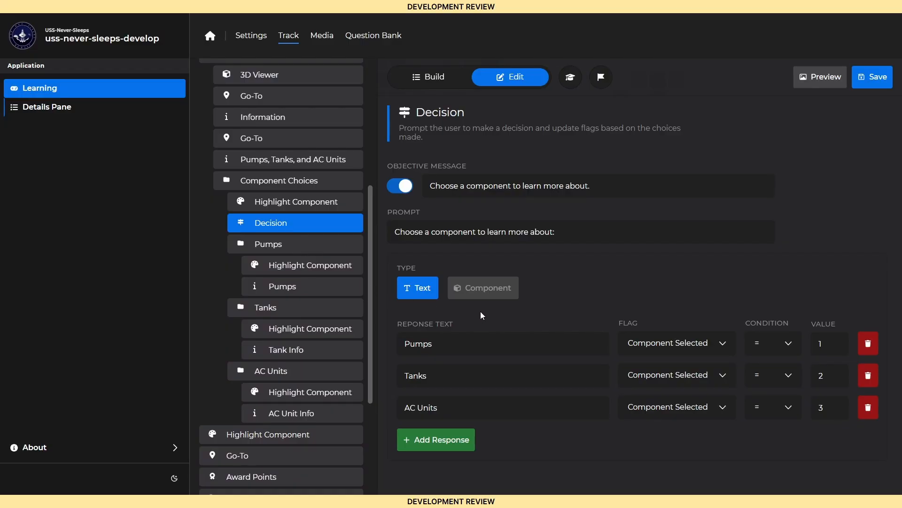
left_click(308, 249)
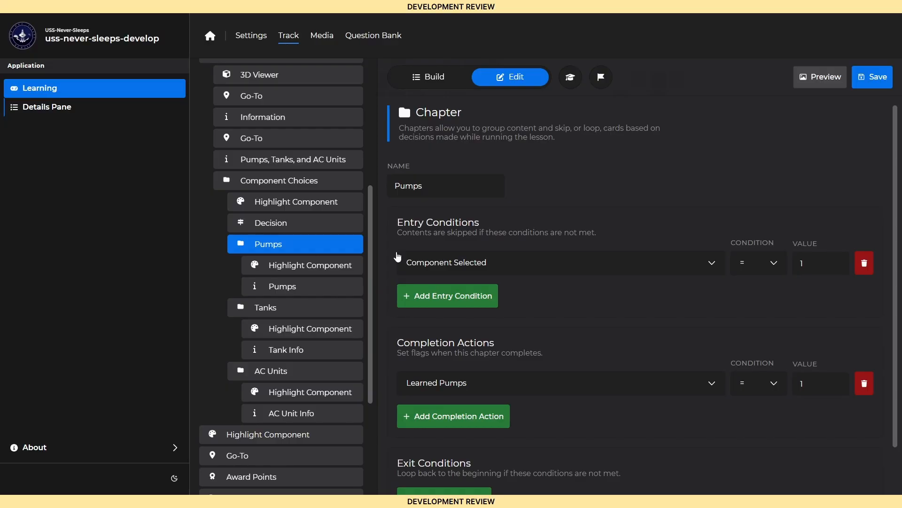
left_click(305, 287)
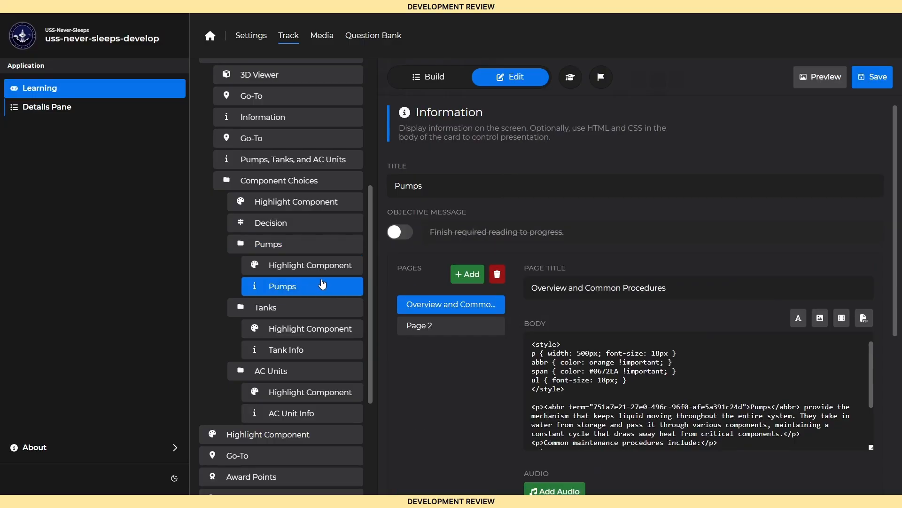
Step: Preview both pages of the Pumps information card, and bring up the card types available for building the track
left_click(804, 84)
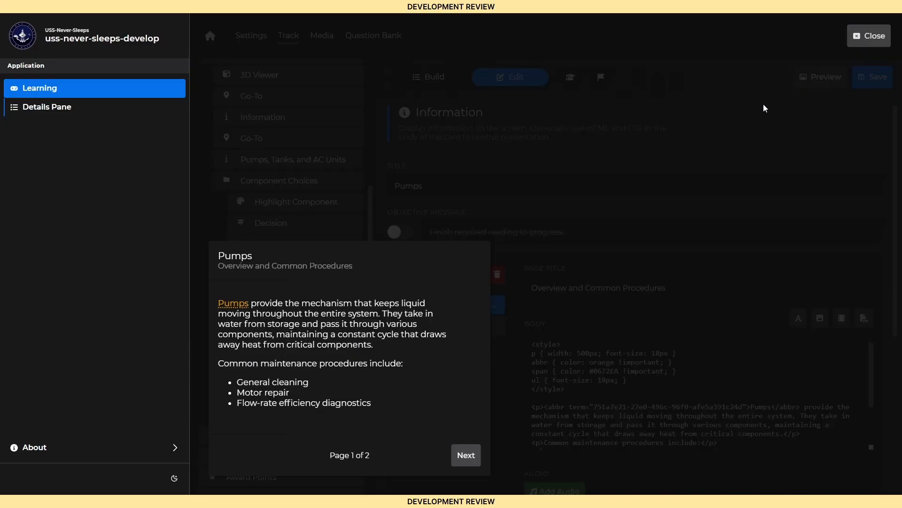
left_click(460, 453)
left_click(460, 453)
left_click(435, 78)
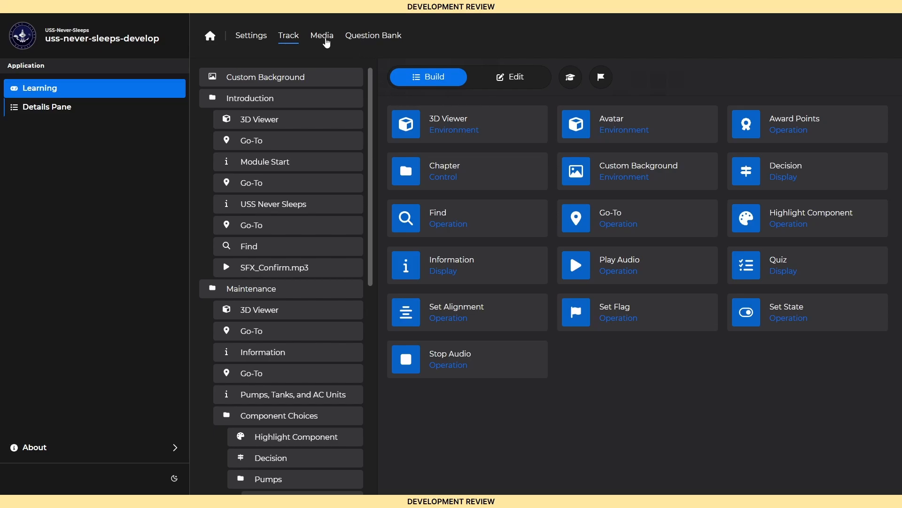
Step: Inspect the details of Cryogenic Cooling One Line Diagram.pdf and b-29.jpg in the lesson's media library
left_click(326, 42)
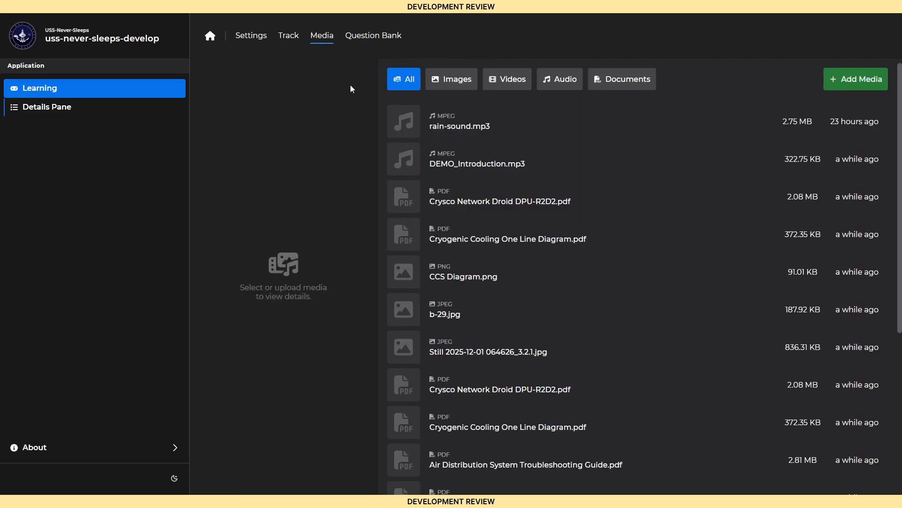
left_click(454, 242)
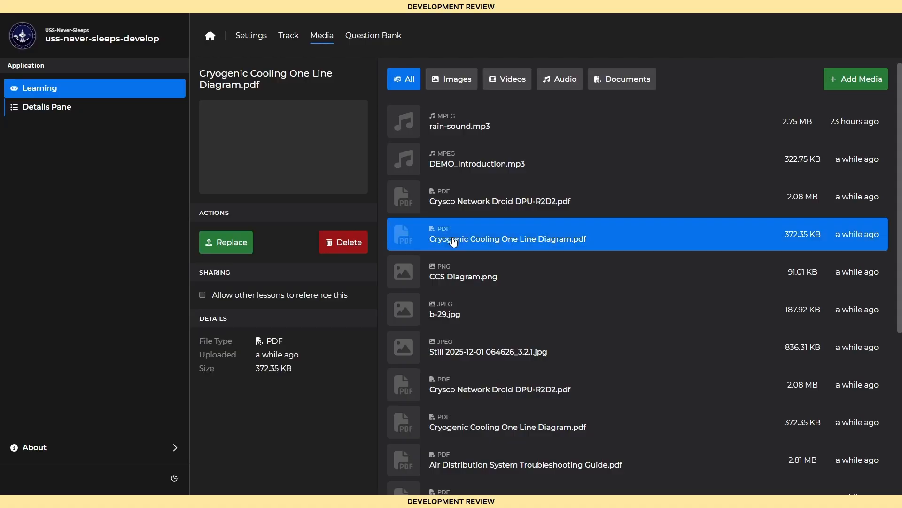
left_click(446, 313)
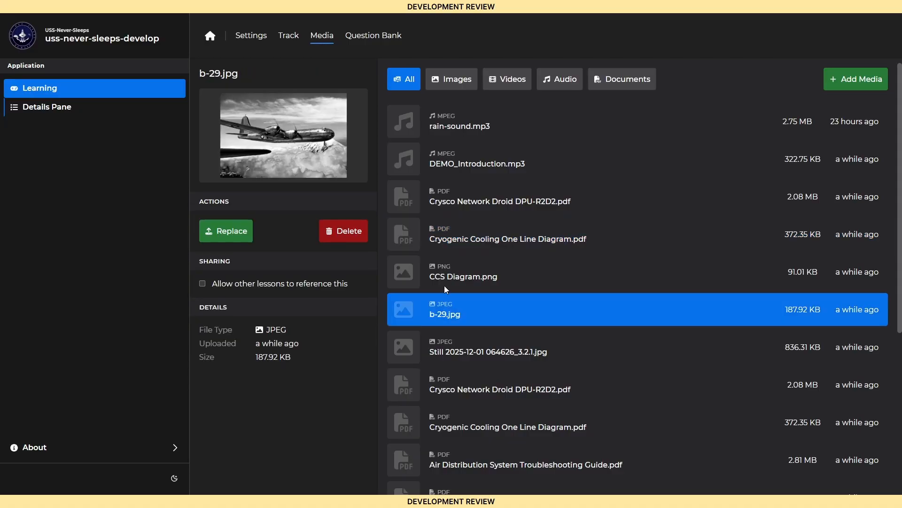
Step: Play and pause rain-sound.mp3, and try its option allowing other lessons to reference it
left_click(455, 130)
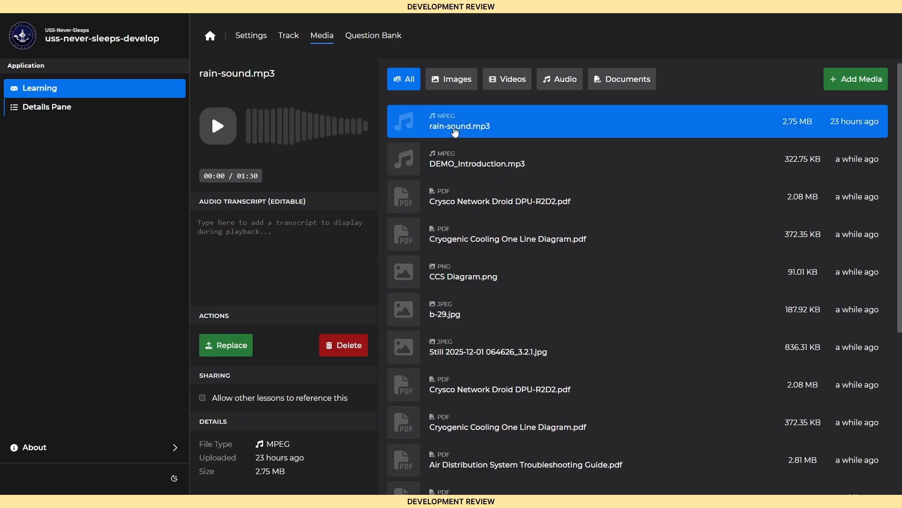
left_click(231, 138)
left_click(230, 137)
left_click(264, 400)
left_click(278, 393)
Step: Examine the select-all, true/false and multiple-choice questions in the Cryogenic Questions pool, including the one about storing large volumes of coolant
left_click(376, 43)
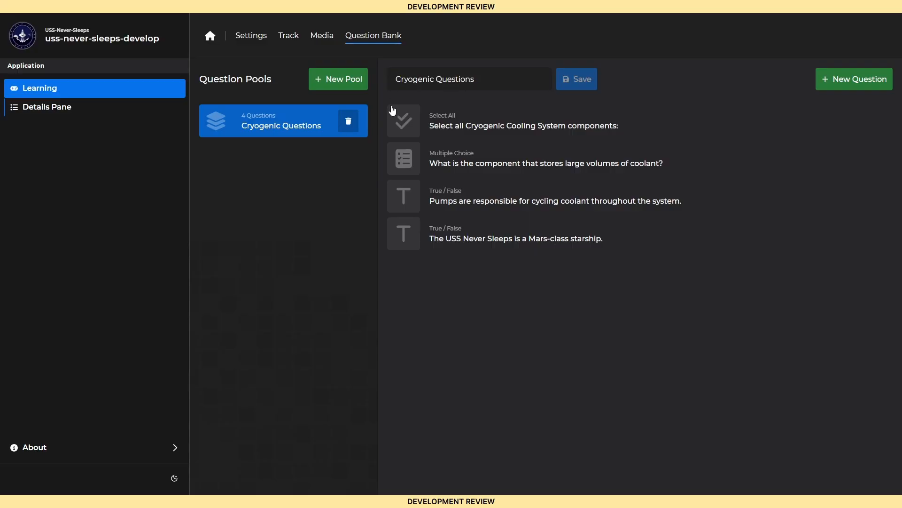
left_click(483, 131)
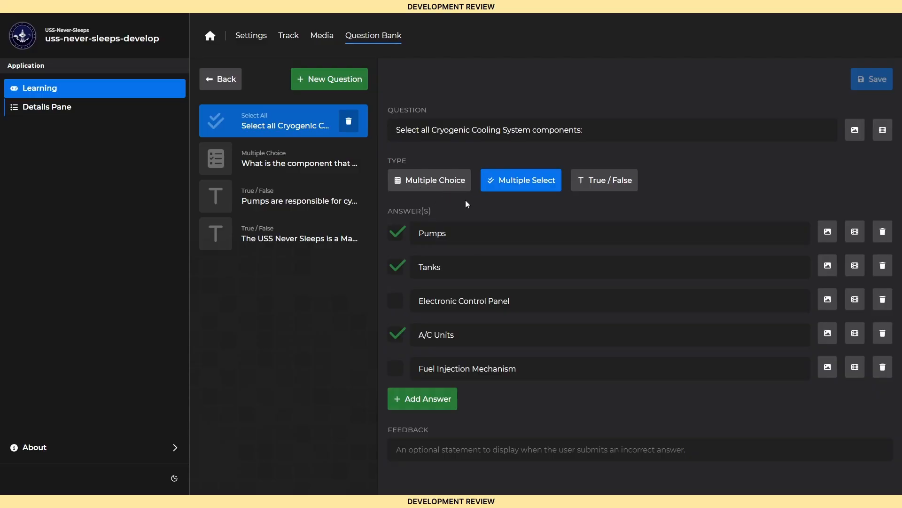
left_click(316, 203)
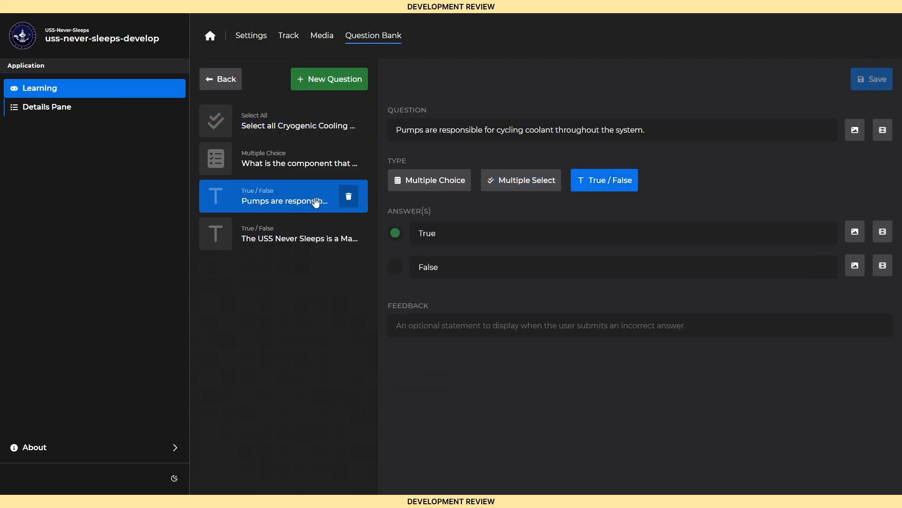
left_click(313, 165)
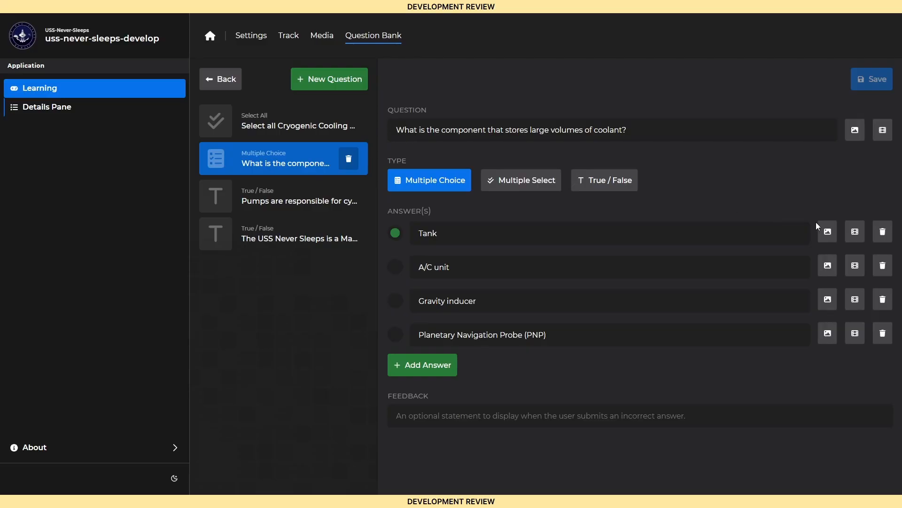
Step: Attach the CCS Diagram.png image to the Tank answer of the coolant storage question, and return to the Learning home page
left_click(827, 232)
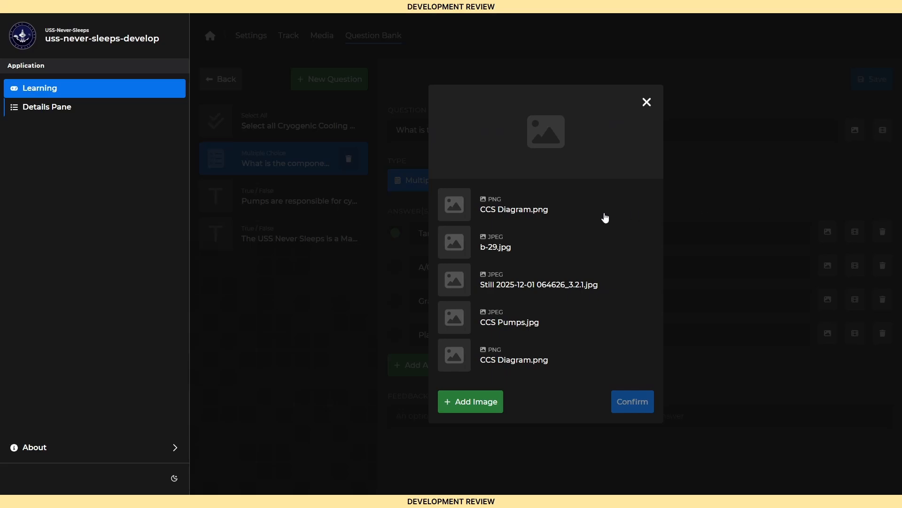
left_click(521, 209)
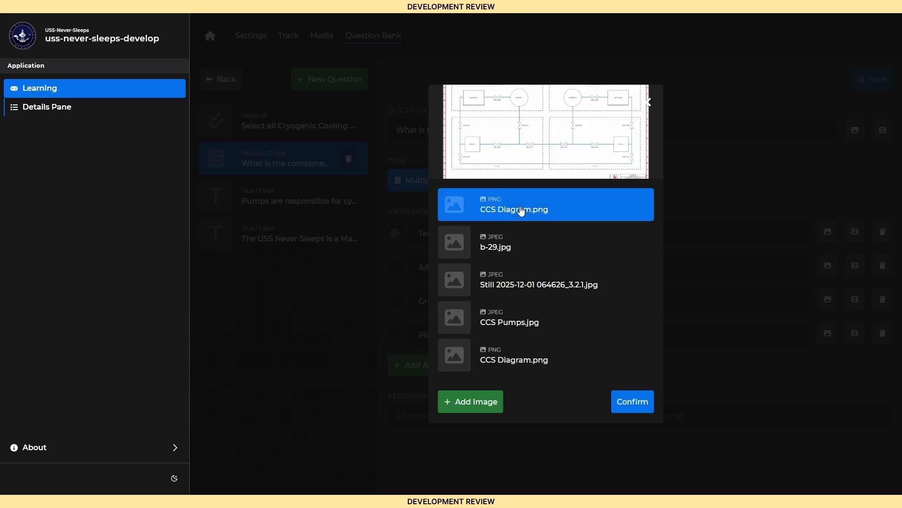
left_click(623, 400)
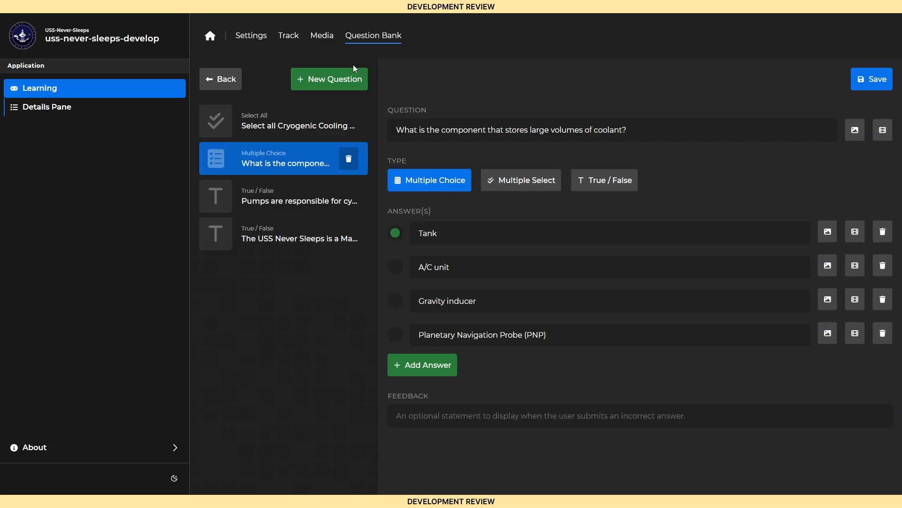
left_click(210, 38)
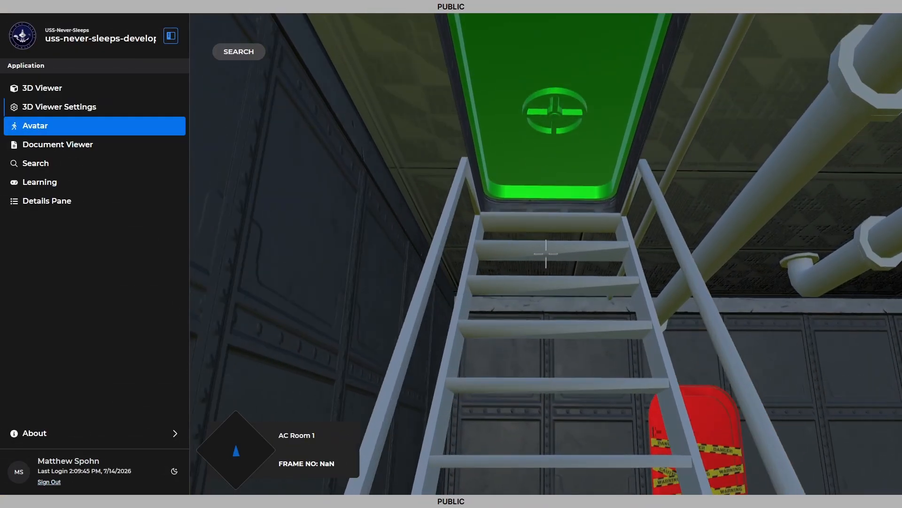
Step: Walk the avatar from AC Room 1 into Pump Room 1 and view the pumps there
key("w")
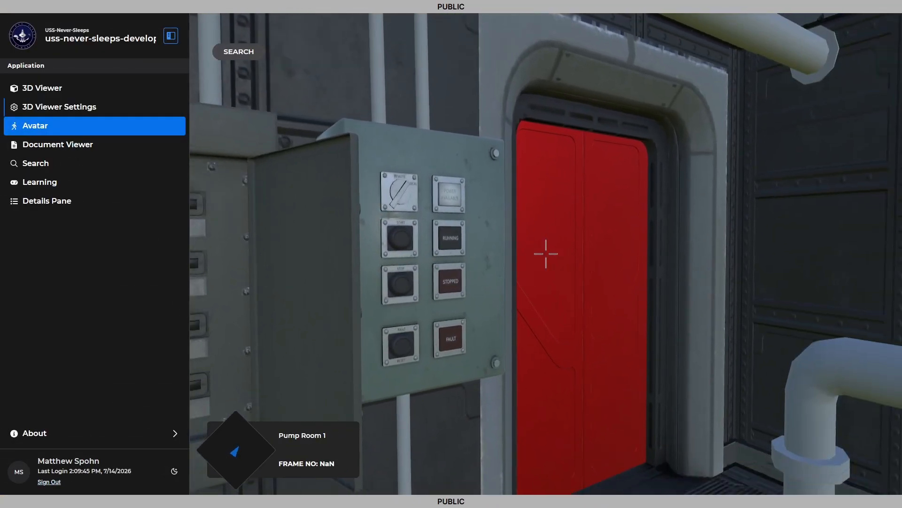
key("w")
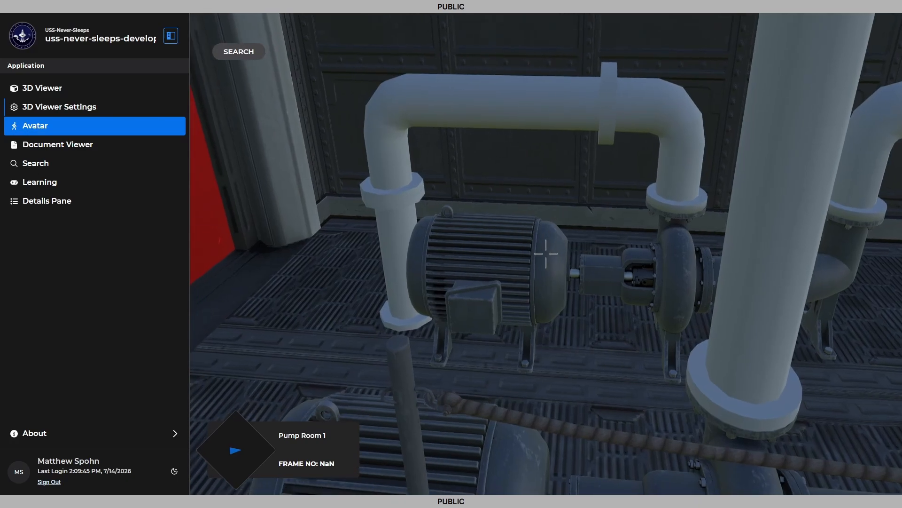